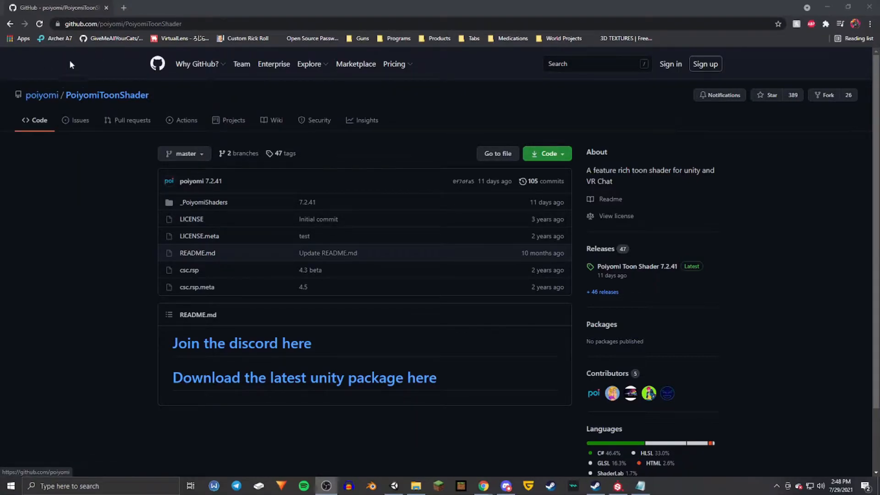
- View the code download options of the PoiyomiToonShader repository
{"action": "left_click", "coordinate": [549, 154]}
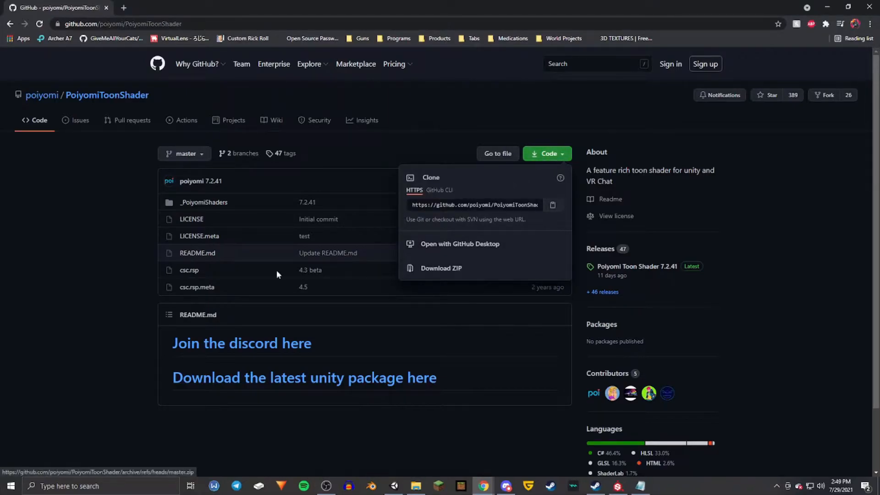
{"action": "left_click", "coordinate": [109, 221]}
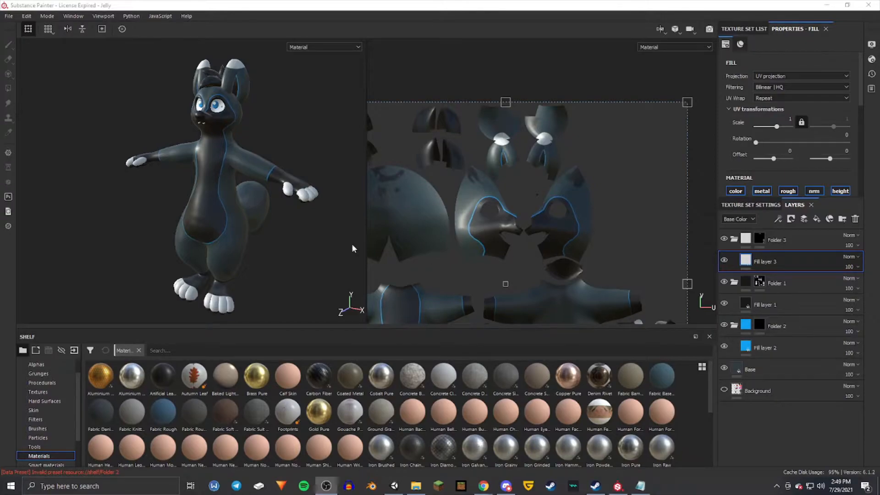
- Examine the fox model's blue trim lines on the body, arms, legs and head from several angles
{"action": "scroll", "coordinate": [234, 180], "scroll_direction": "up", "scroll_amount": 5}
{"action": "left_click_drag", "start_coordinate": [204, 173], "coordinate": [297, 179], "text": "alt"}
{"action": "left_click_drag", "start_coordinate": [191, 170], "coordinate": [192, 200], "text": "alt"}
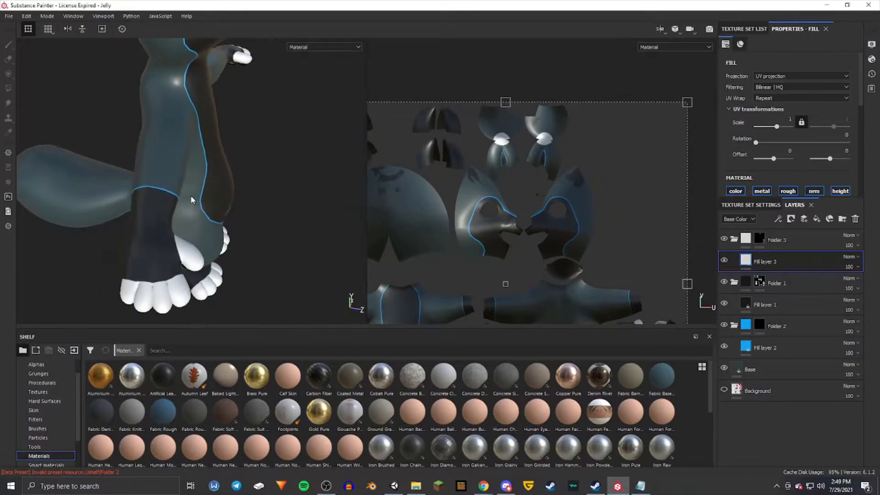
{"action": "left_click_drag", "start_coordinate": [255, 202], "coordinate": [229, 164], "text": "alt"}
{"action": "scroll", "coordinate": [246, 197], "scroll_direction": "down", "scroll_amount": 4}
{"action": "left_click_drag", "start_coordinate": [247, 198], "coordinate": [200, 197], "text": "alt"}
{"action": "middle_click_drag", "start_coordinate": [199, 197], "coordinate": [202, 210]}
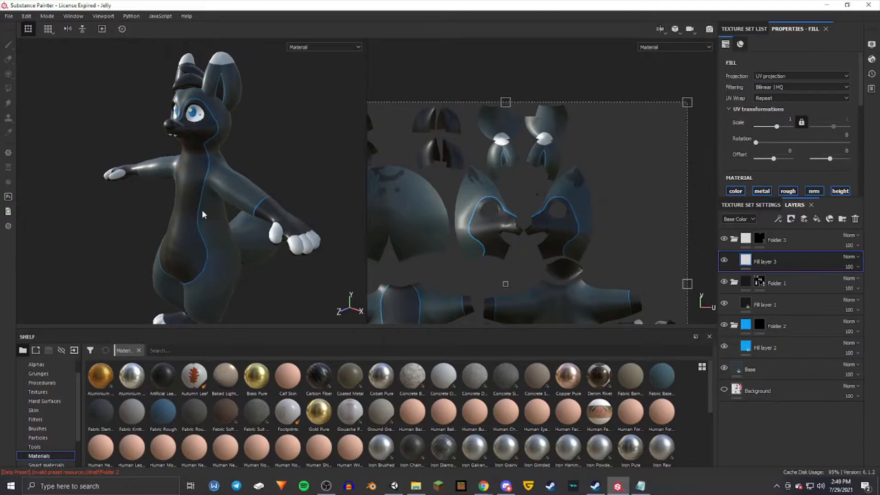
{"action": "scroll", "coordinate": [211, 208], "scroll_direction": "up", "scroll_amount": 5}
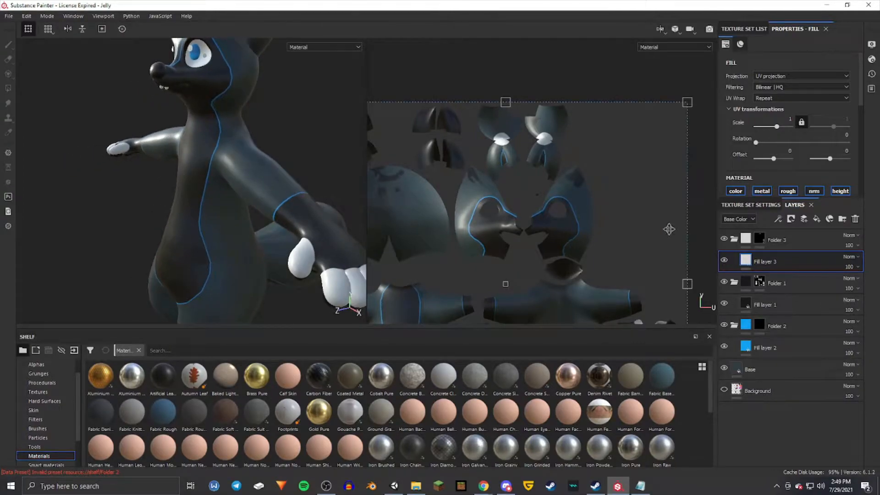
- Select Fill layer 2 and add an Emissive channel to the Method-Body texture set
{"action": "left_click", "coordinate": [792, 345]}
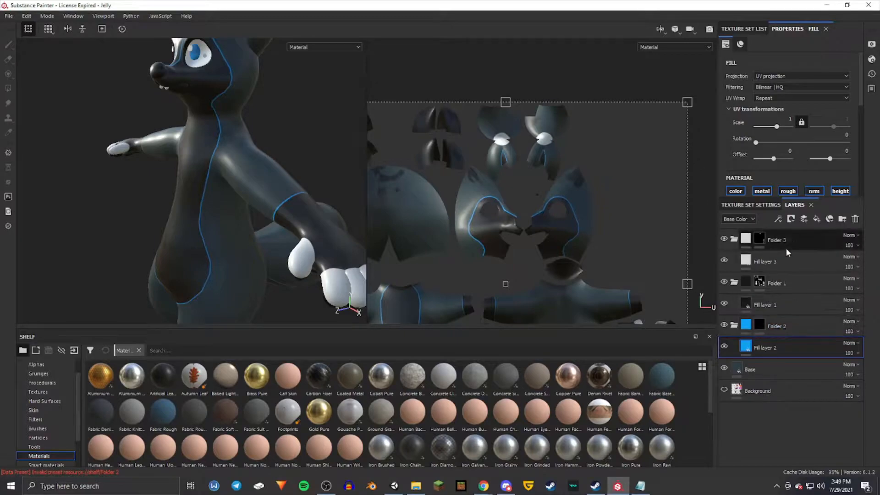
{"action": "scroll", "coordinate": [809, 151], "scroll_direction": "down", "scroll_amount": 3}
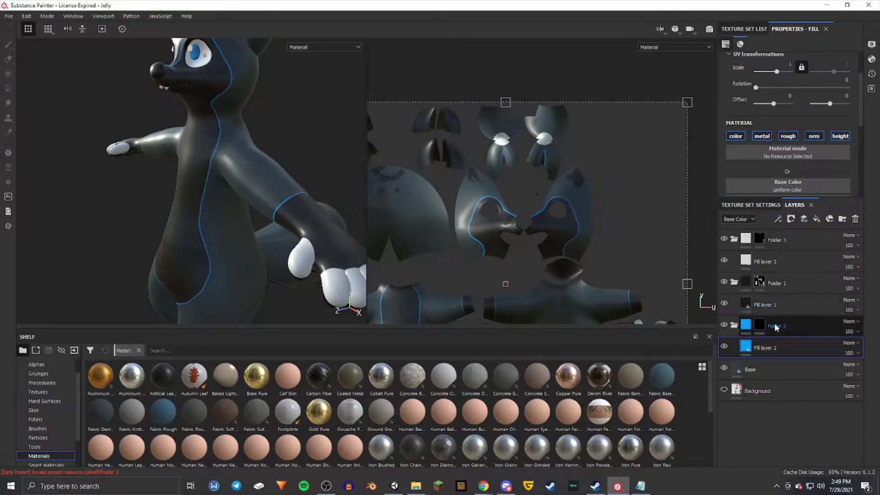
{"action": "left_click", "coordinate": [746, 207]}
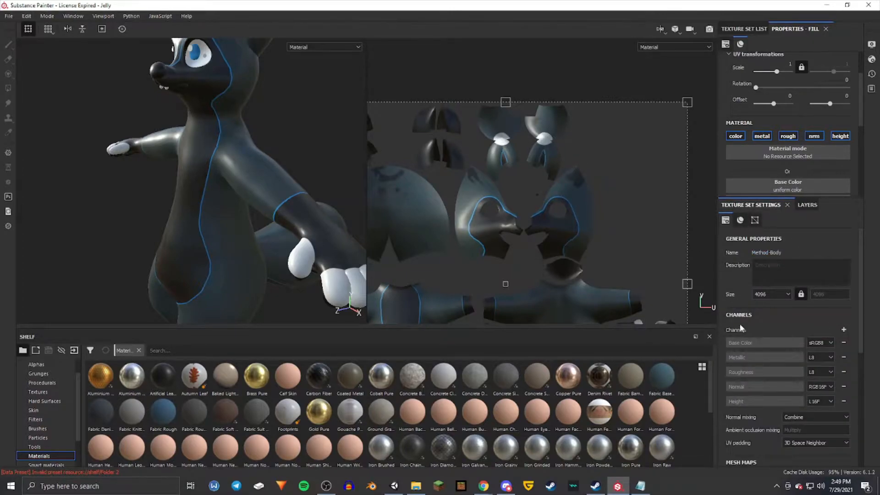
{"action": "left_click", "coordinate": [844, 330]}
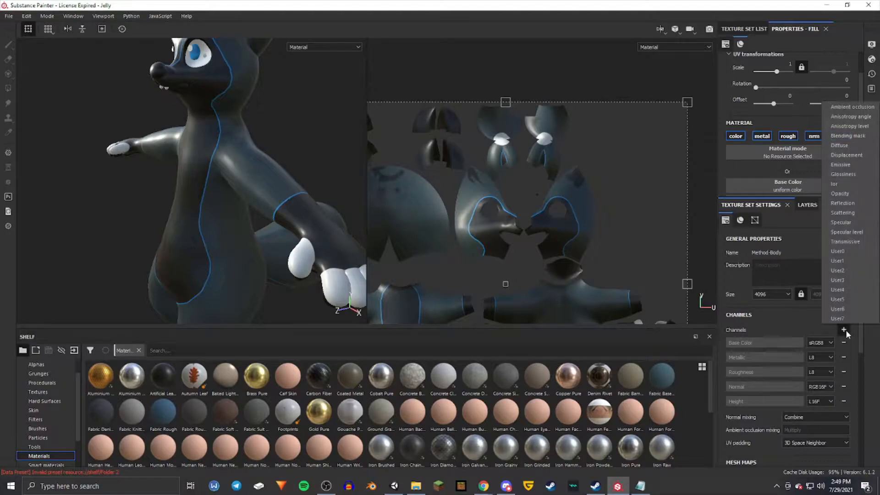
{"action": "left_click", "coordinate": [841, 168]}
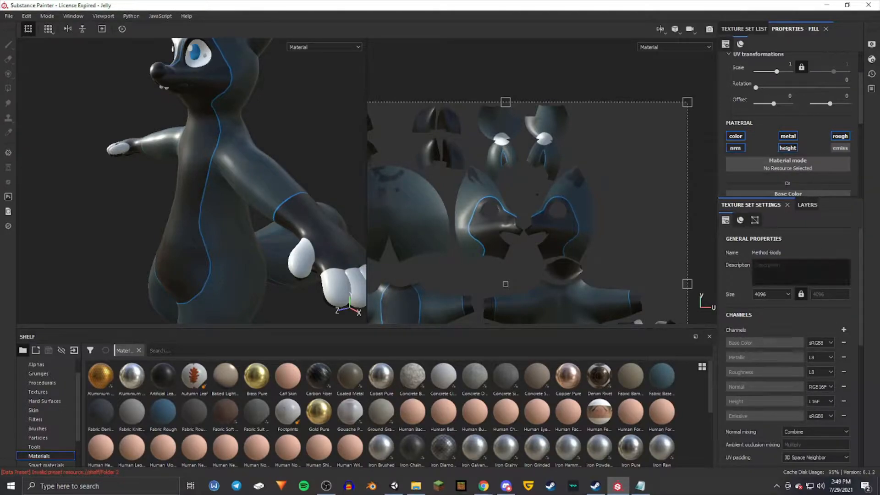
- Enable the emissive channel on Fill layer 2 and set its emissive color to white
{"action": "left_click", "coordinate": [806, 206]}
{"action": "left_click", "coordinate": [832, 147]}
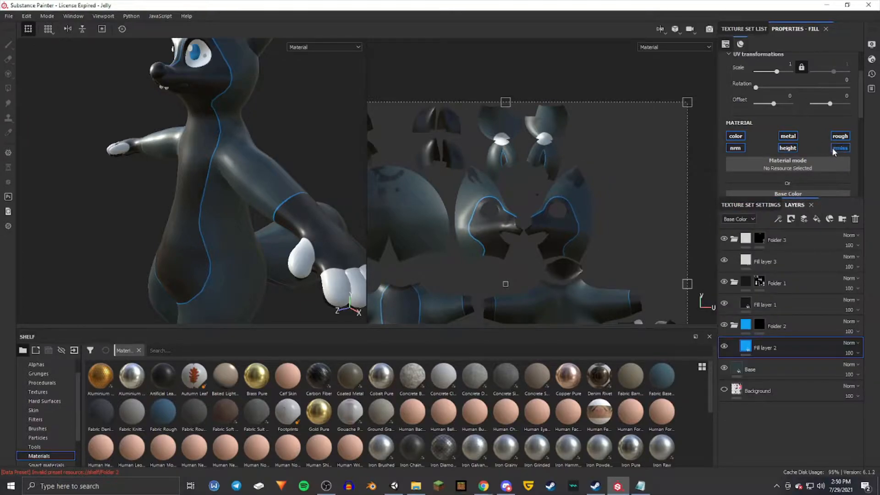
{"action": "scroll", "coordinate": [825, 156], "scroll_direction": "down", "scroll_amount": 3}
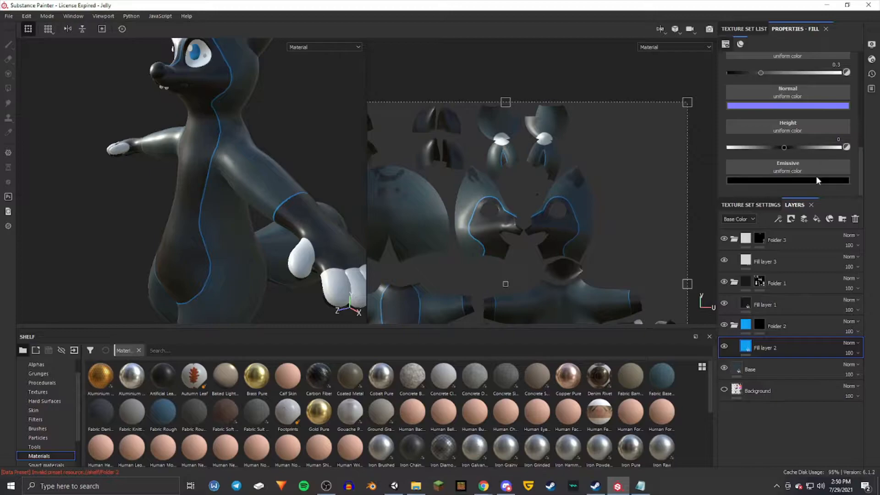
{"action": "left_click", "coordinate": [816, 179]}
{"action": "left_click_drag", "start_coordinate": [793, 202], "coordinate": [744, 191]}
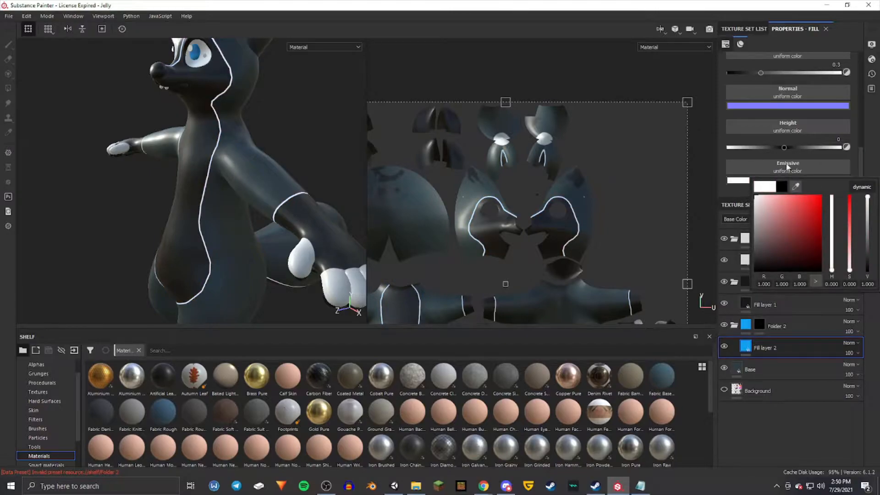
{"action": "left_click", "coordinate": [870, 153]}
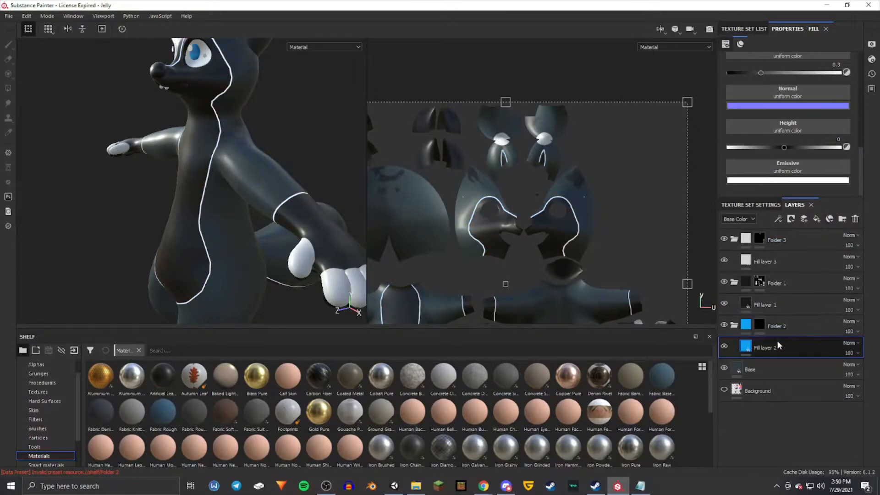
- Configure the texture export to include only the Method-Body set, with Base_Color excluded and the Emissive map included
{"action": "left_click", "coordinate": [782, 323]}
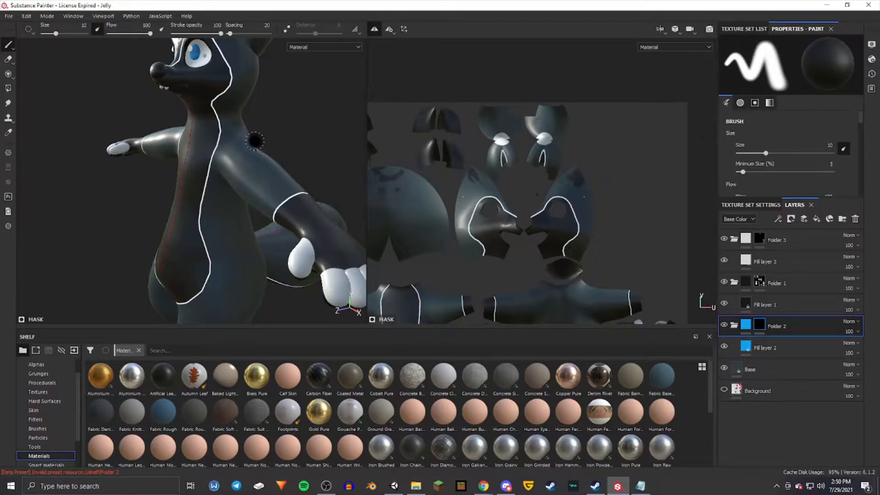
{"action": "scroll", "coordinate": [255, 141], "scroll_direction": "down", "scroll_amount": 2}
{"action": "left_click_drag", "start_coordinate": [220, 124], "coordinate": [240, 147], "text": "alt"}
{"action": "left_click", "coordinate": [8, 15]}
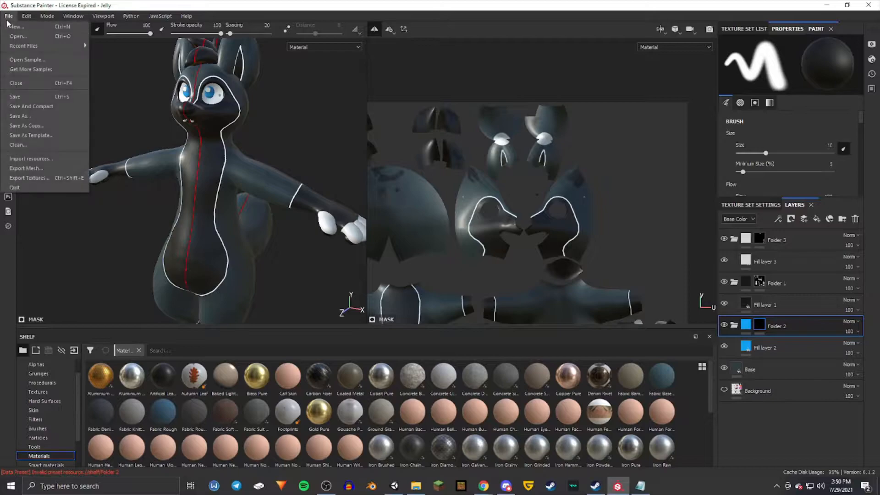
{"action": "left_click", "coordinate": [45, 180]}
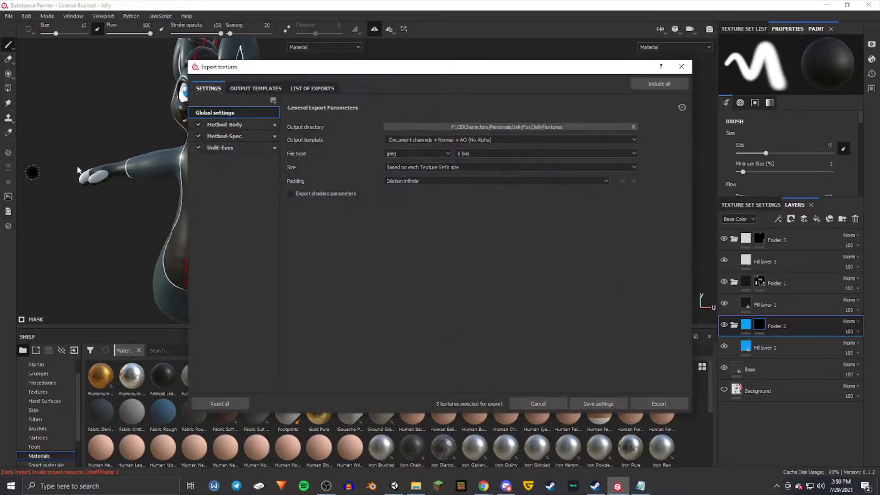
{"action": "left_click", "coordinate": [200, 147]}
{"action": "left_click", "coordinate": [208, 123]}
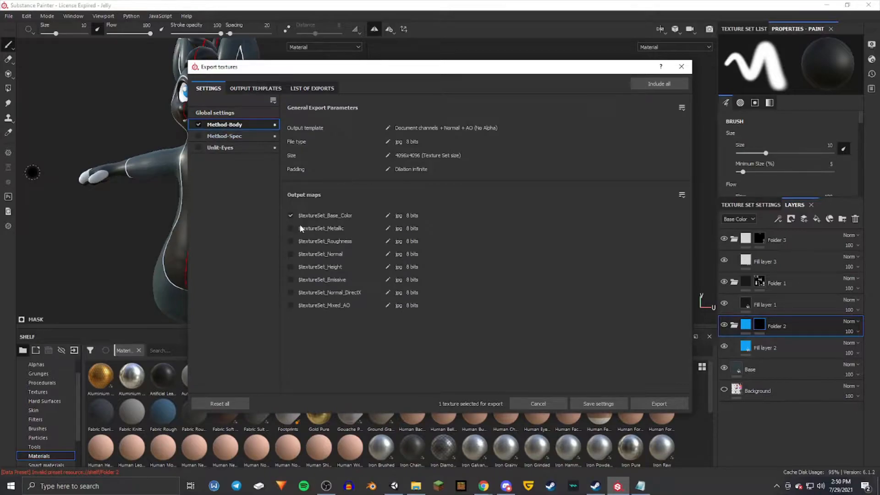
{"action": "left_click", "coordinate": [291, 216]}
{"action": "left_click", "coordinate": [291, 280]}
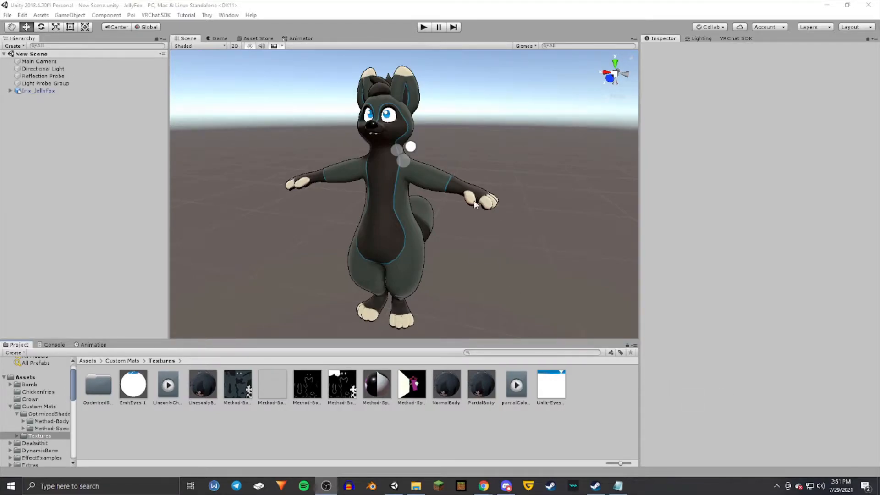
- In Unity, create a new material named Test in the Custom Mats Textures folder
{"action": "mouse_move", "coordinate": [502, 206]}
{"action": "left_mouse_down", "text": "alt"}
{"action": "mouse_move", "coordinate": [493, 199]}
{"action": "mouse_move", "coordinate": [498, 204]}
{"action": "left_mouse_up", "text": "alt"}
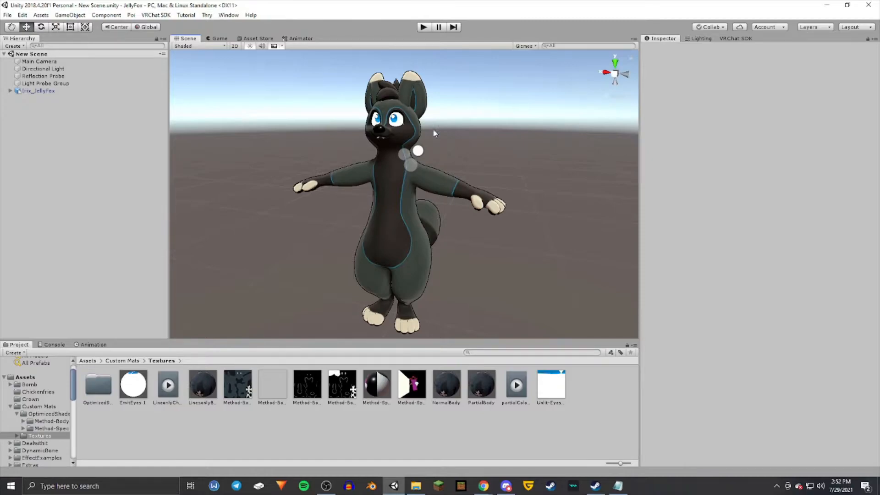
{"action": "right_click", "coordinate": [365, 444]}
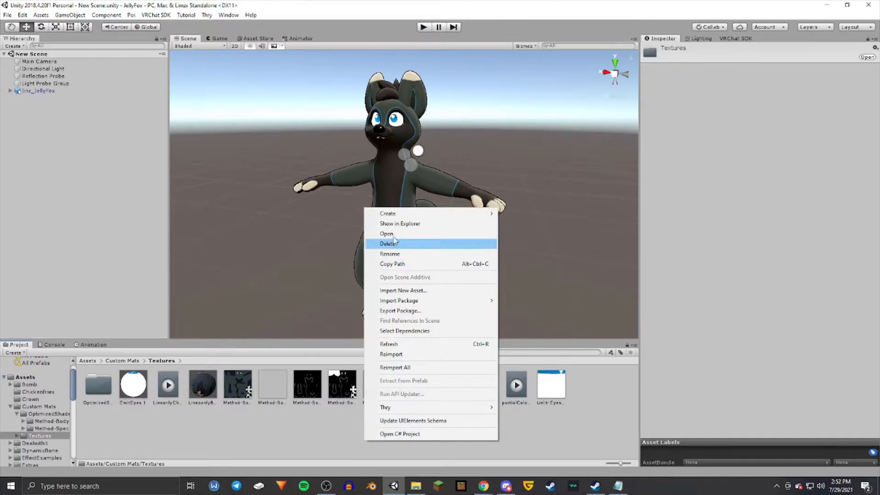
{"action": "mouse_move", "coordinate": [386, 213]}
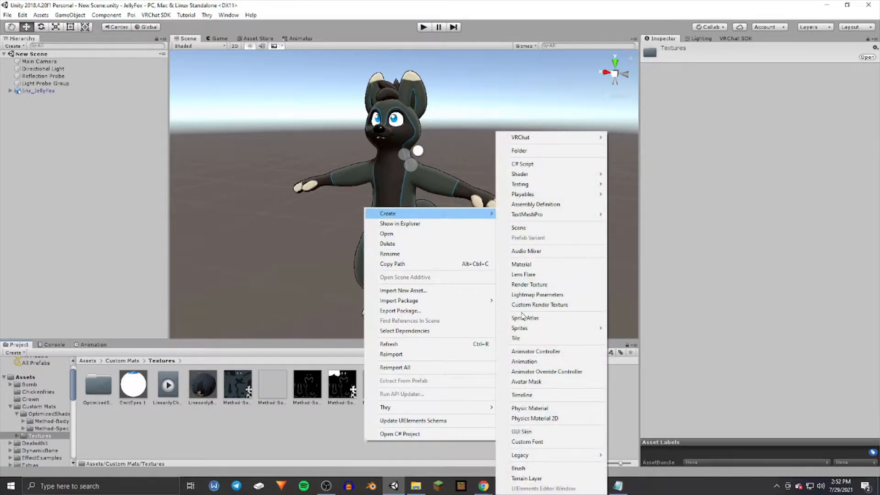
{"action": "left_click", "coordinate": [523, 265]}
{"action": "key", "text": "BackSpace"}
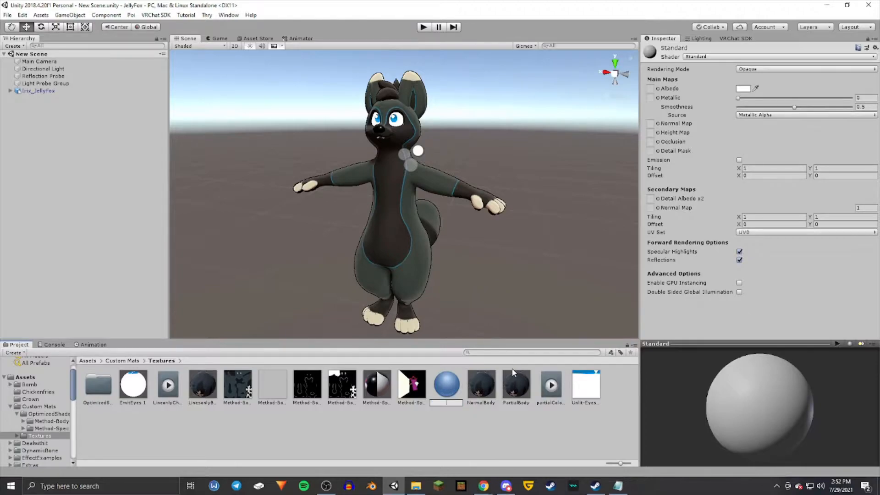
{"action": "type", "text": "Test"}
{"action": "key", "text": "Return"}
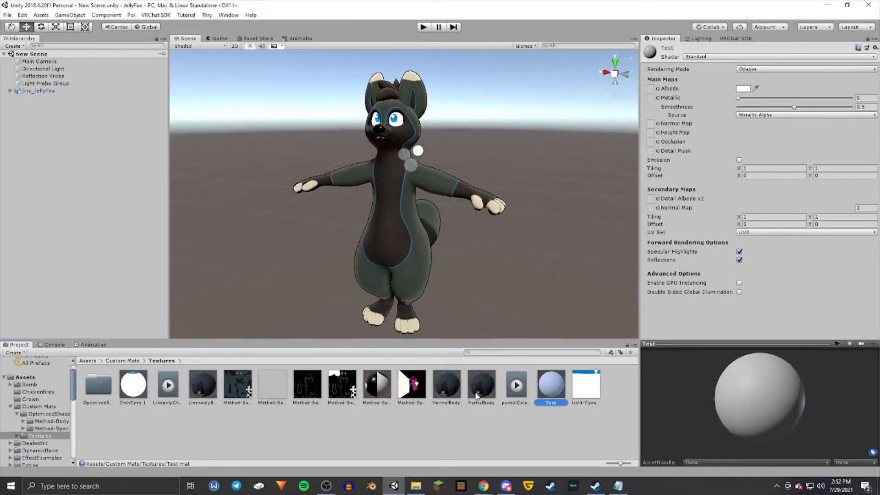
- Change the Test material's shader to Poiyomi Toon
{"action": "left_click", "coordinate": [687, 56]}
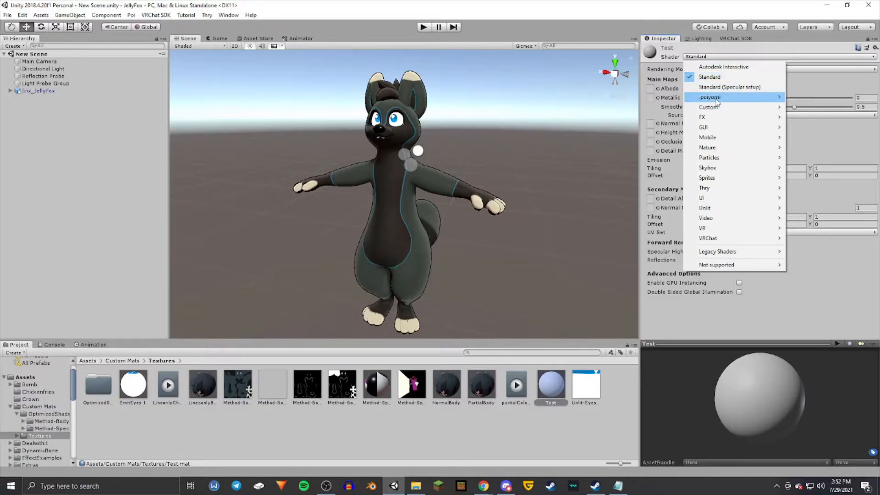
{"action": "mouse_move", "coordinate": [718, 102]}
{"action": "left_click", "coordinate": [799, 98]}
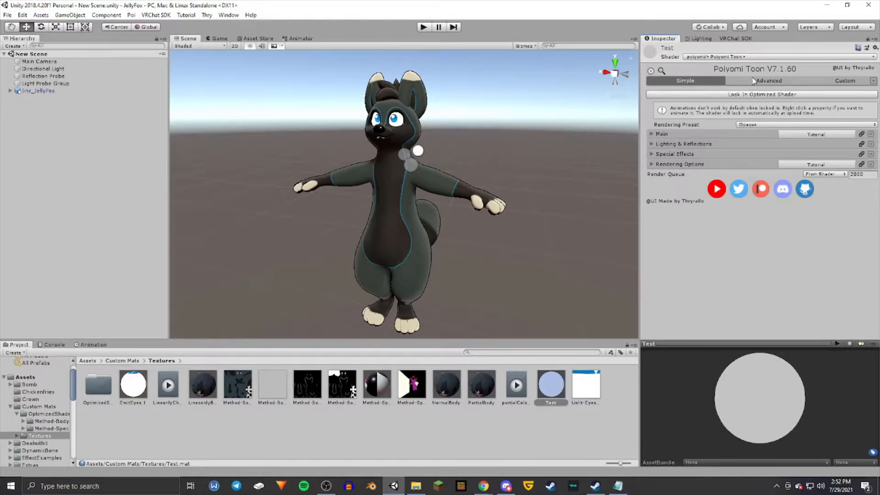
- Assign the Method-Body color texture as the Test material's Main Texture and apply the material to the fox's body
{"action": "left_click", "coordinate": [652, 135]}
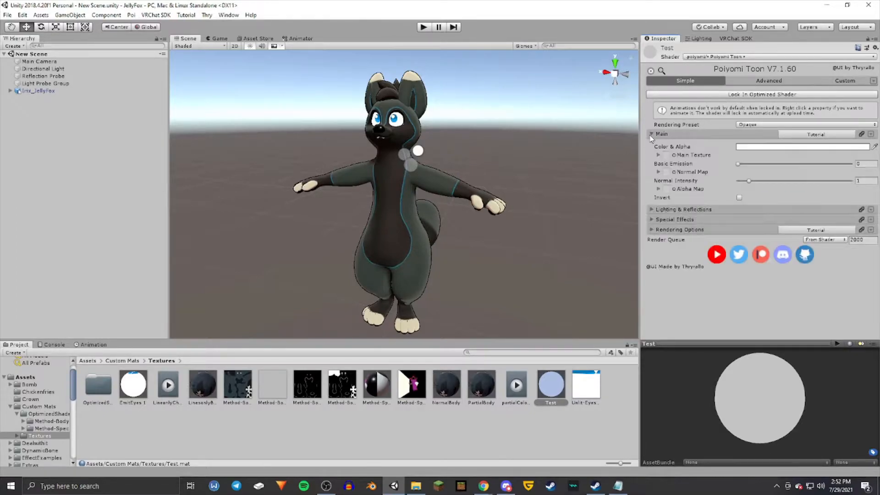
{"action": "left_click_drag", "start_coordinate": [243, 390], "coordinate": [667, 156]}
{"action": "left_click_drag", "start_coordinate": [547, 394], "coordinate": [391, 207]}
{"action": "mouse_move", "coordinate": [442, 280]}
{"action": "right_mouse_down"}
{"action": "mouse_move", "coordinate": [459, 249]}
{"action": "mouse_move", "coordinate": [441, 258]}
{"action": "mouse_move", "coordinate": [438, 276]}
{"action": "right_mouse_up"}
{"action": "key", "text": "w"}
{"action": "key", "text": "s"}
{"action": "key", "text": "w"}
{"action": "key", "text": "s"}
{"action": "key", "text": "w"}
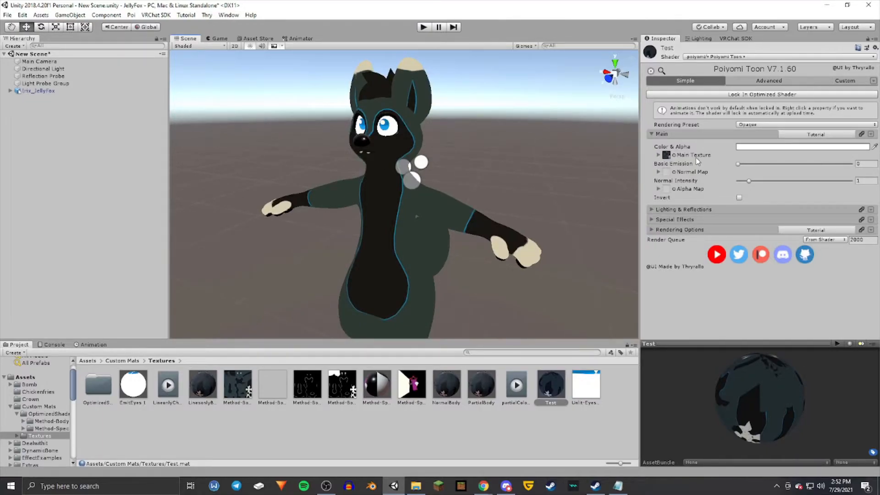
- Switch the Poiyomi shader settings to Advanced mode and enable Outlines on the Test material
{"action": "left_click", "coordinate": [652, 229]}
{"action": "scroll", "coordinate": [652, 229], "scroll_direction": "down", "scroll_amount": 1}
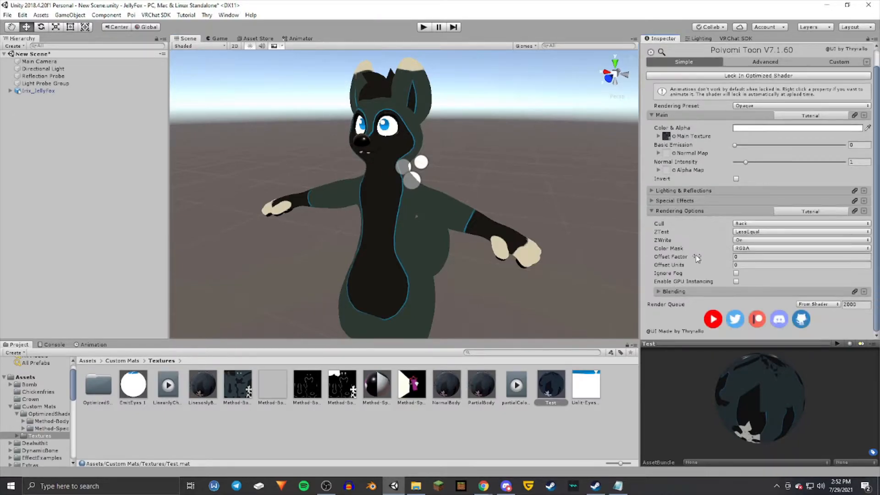
{"action": "left_click", "coordinate": [653, 212]}
{"action": "left_click", "coordinate": [739, 82]}
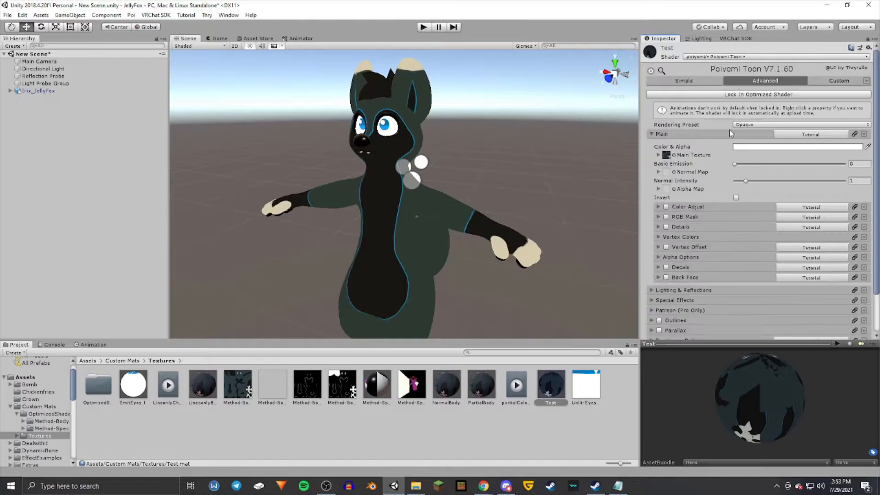
{"action": "scroll", "coordinate": [732, 128], "scroll_direction": "down", "scroll_amount": 2}
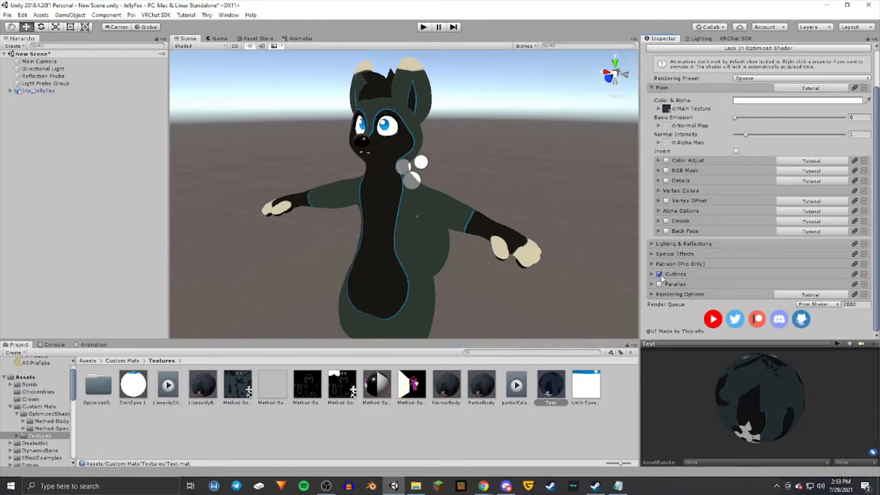
{"action": "mouse_move", "coordinate": [485, 224]}
{"action": "right_mouse_down"}
{"action": "mouse_move", "coordinate": [499, 215]}
{"action": "mouse_move", "coordinate": [471, 217]}
{"action": "right_mouse_up"}
{"action": "key", "text": "w"}
{"action": "key", "text": "s"}
{"action": "key", "text": "w"}
{"action": "key", "text": "s"}
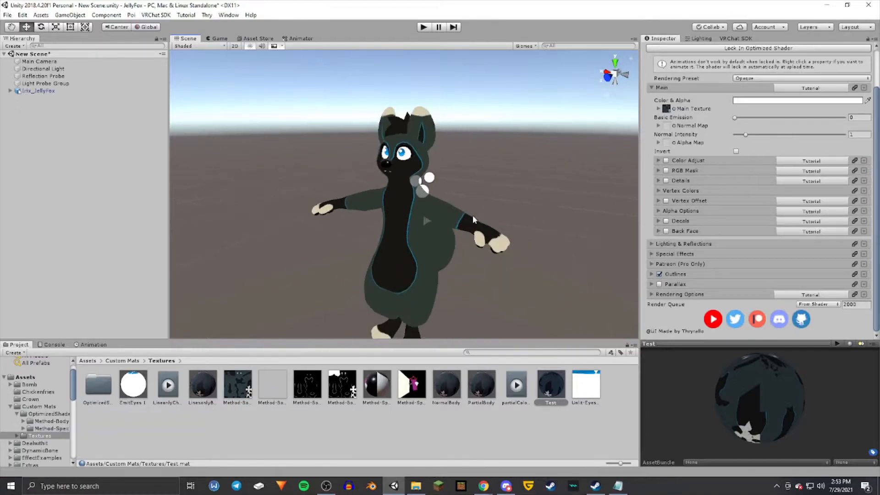
- Enable Emission in the Test material's Special Effects and expand its settings
{"action": "left_click", "coordinate": [652, 88]}
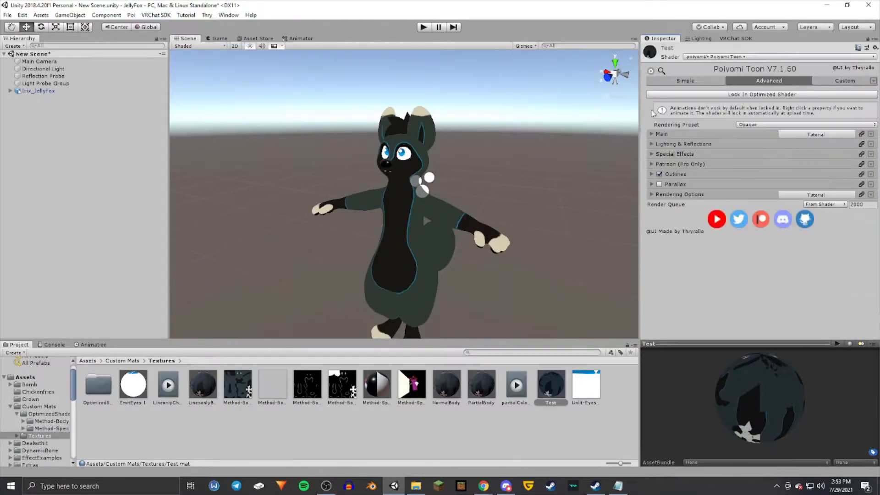
{"action": "left_click", "coordinate": [652, 155]}
{"action": "right_click_drag", "start_coordinate": [491, 167], "coordinate": [491, 165]}
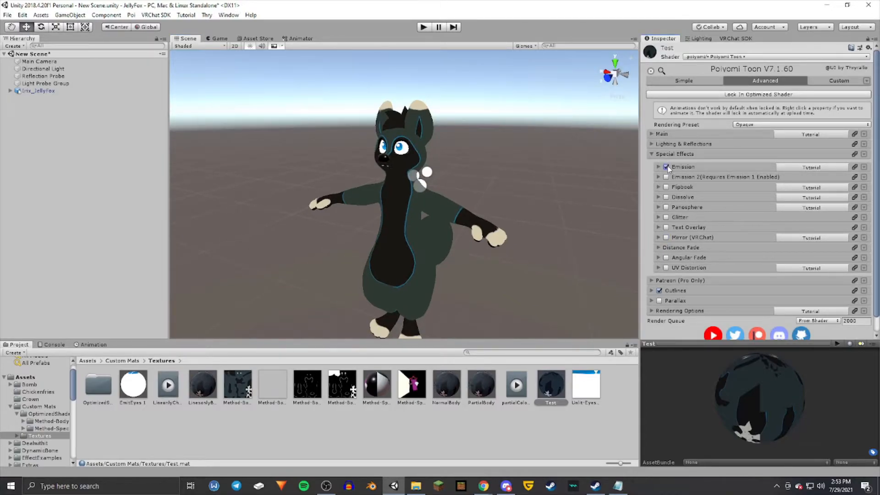
{"action": "left_click", "coordinate": [660, 168]}
{"action": "right_click_drag", "start_coordinate": [439, 170], "coordinate": [426, 161]}
{"action": "key", "text": "w"}
{"action": "key", "text": "s"}
{"action": "key", "text": "w"}
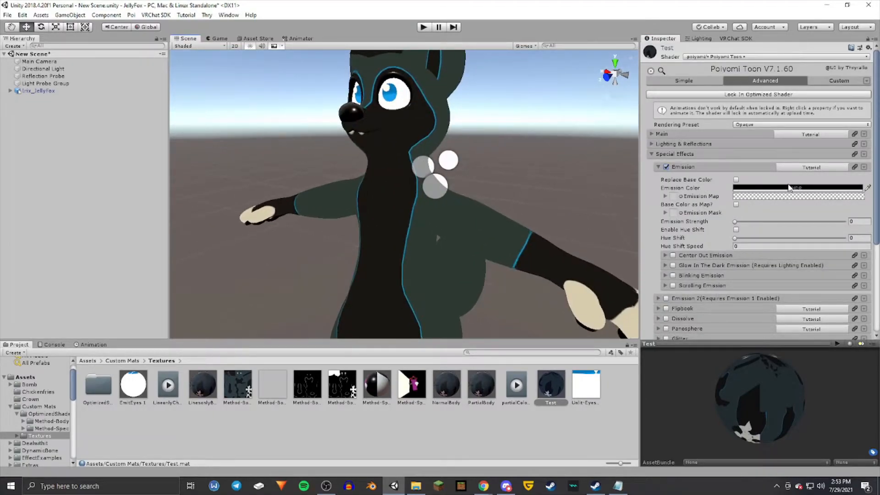
- Set the Test material's Emission Color to white (FFFFFF)
{"action": "left_click", "coordinate": [787, 191]}
{"action": "left_click_drag", "start_coordinate": [438, 285], "coordinate": [395, 270]}
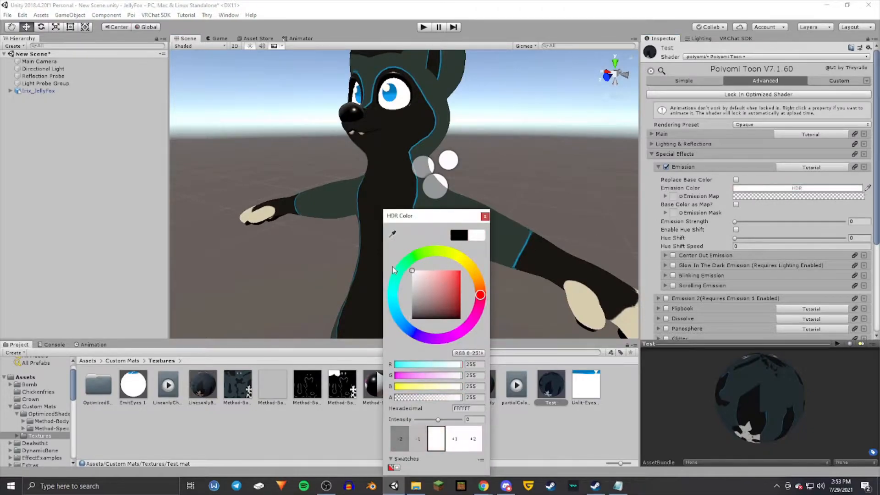
{"action": "left_click", "coordinate": [485, 215]}
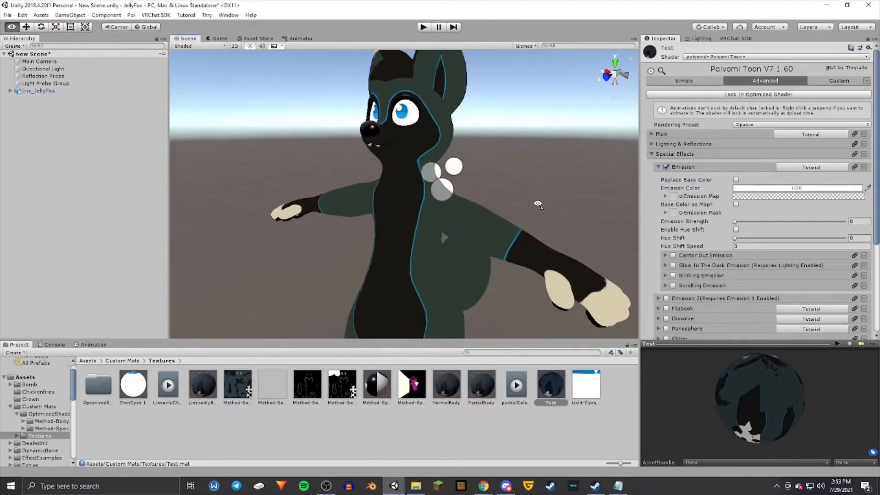
- Open the Emission Map gradient for editing and set its start color to red (FF0000)
{"action": "left_click", "coordinate": [784, 197]}
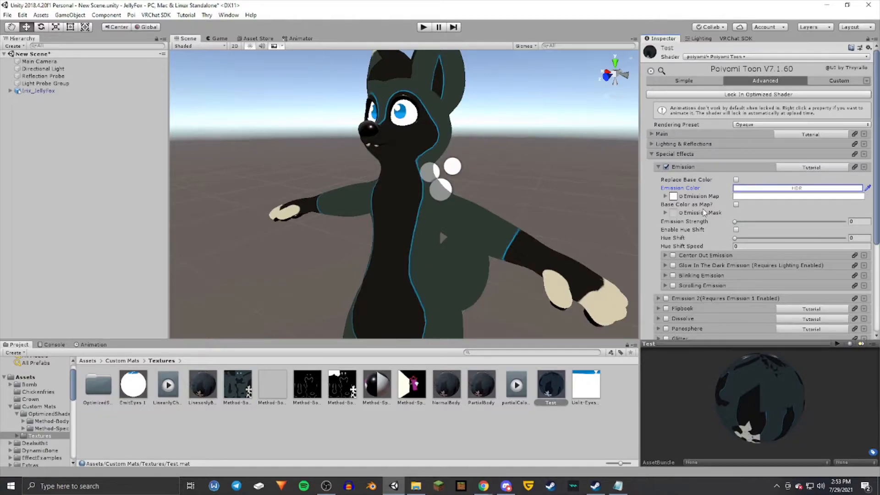
{"action": "left_click", "coordinate": [753, 198]}
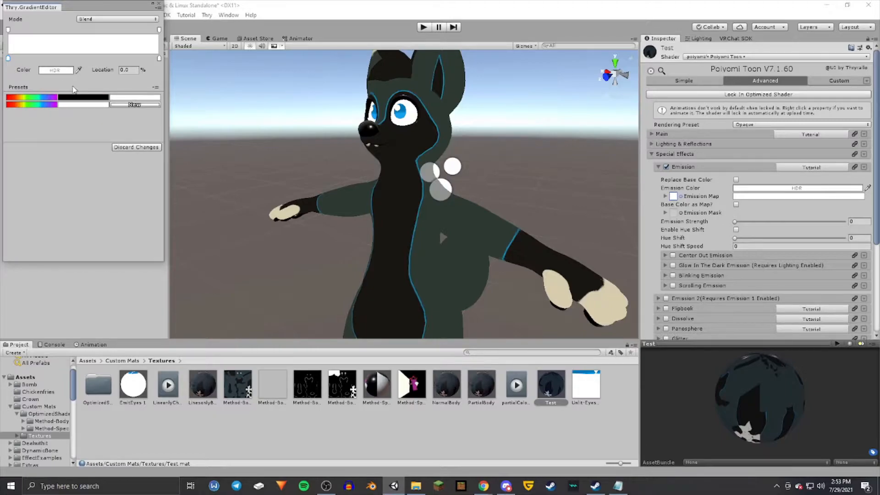
{"action": "double_click", "coordinate": [8, 59]}
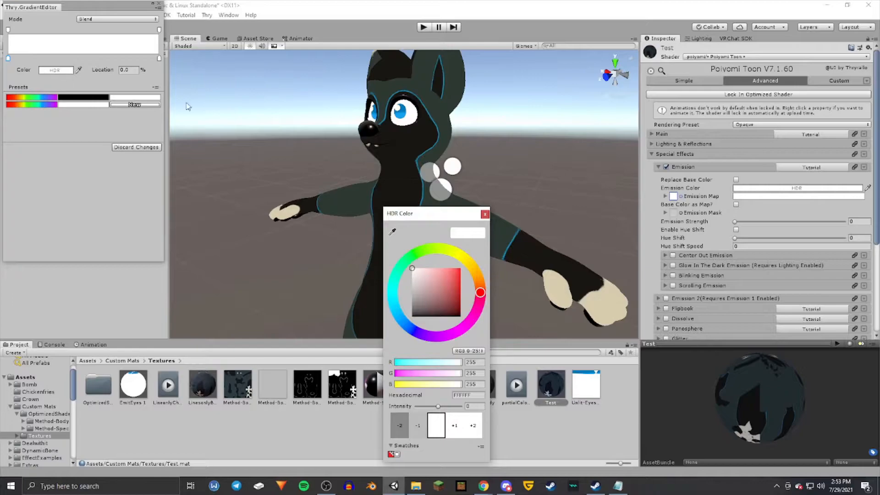
{"action": "left_click_drag", "start_coordinate": [413, 213], "coordinate": [236, 101]}
{"action": "left_click_drag", "start_coordinate": [277, 161], "coordinate": [289, 152]}
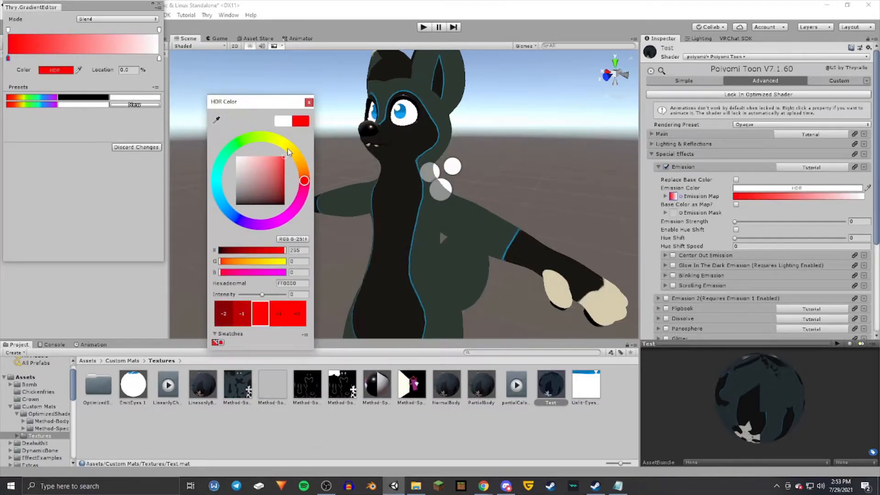
{"action": "left_click", "coordinate": [309, 102]}
- Add a color key to the Emission Map gradient at 25% and make it purple (A450FF)
{"action": "left_click", "coordinate": [56, 69]}
{"action": "left_click", "coordinate": [56, 57]}
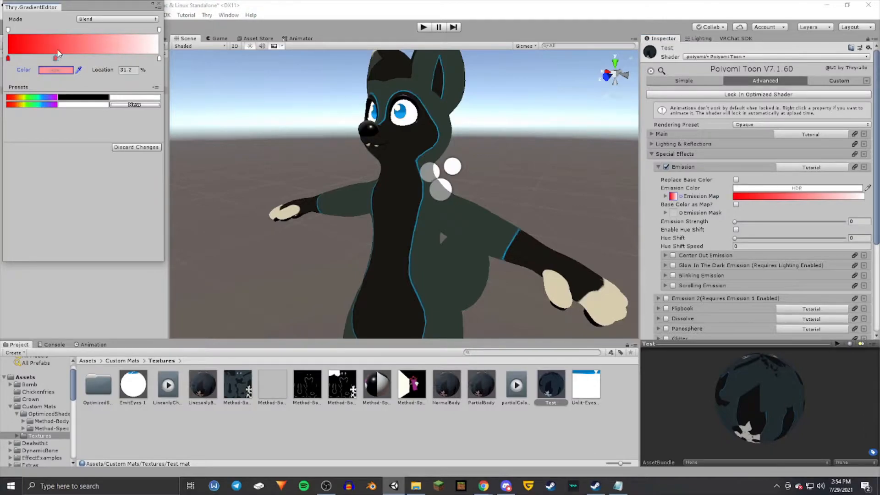
{"action": "left_click_drag", "start_coordinate": [57, 60], "coordinate": [48, 60]}
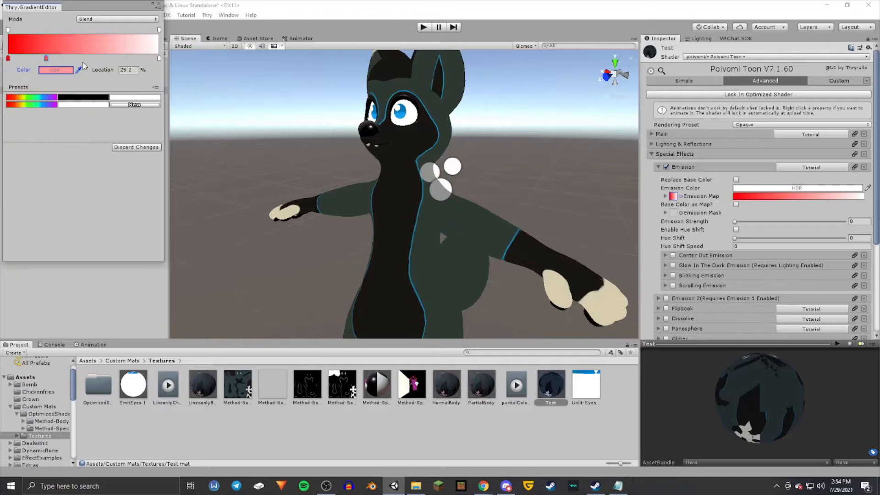
{"action": "left_click", "coordinate": [133, 70]}
{"action": "left_click", "coordinate": [58, 72]}
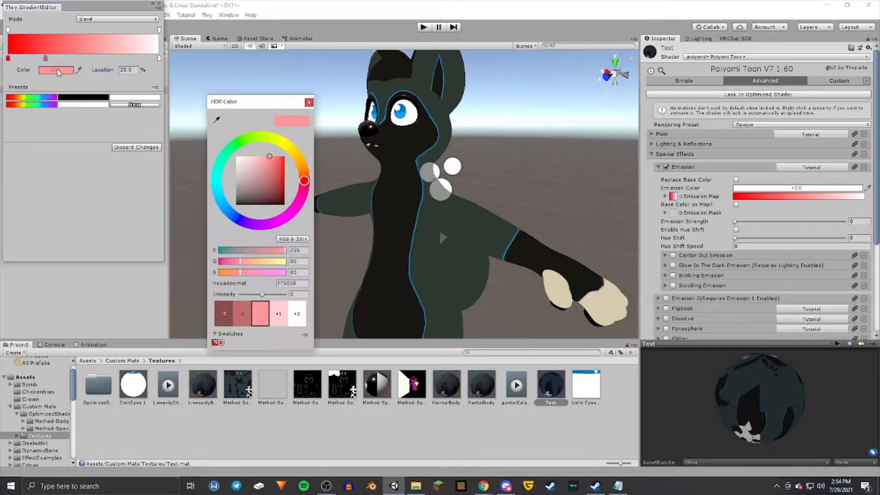
{"action": "left_click_drag", "start_coordinate": [303, 185], "coordinate": [261, 232]}
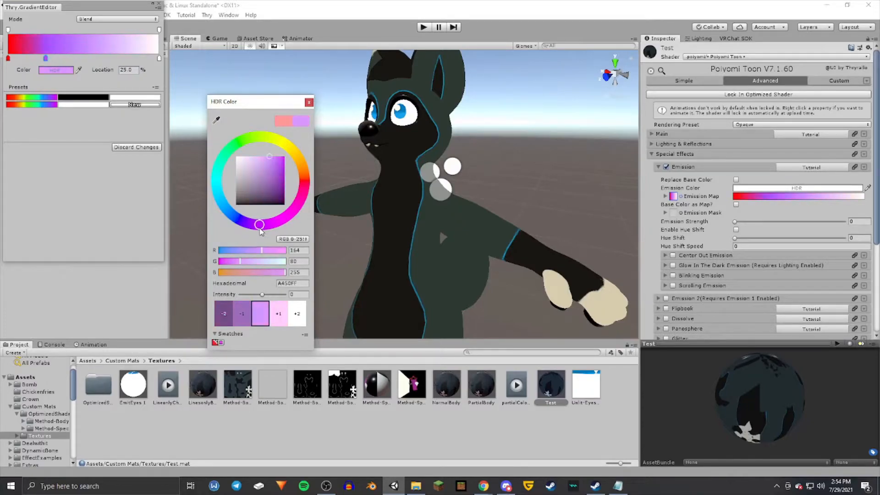
{"action": "left_click", "coordinate": [309, 102]}
- Add another color key to the Emission Map gradient at 75% and make it a saturated light blue
{"action": "left_click", "coordinate": [102, 58]}
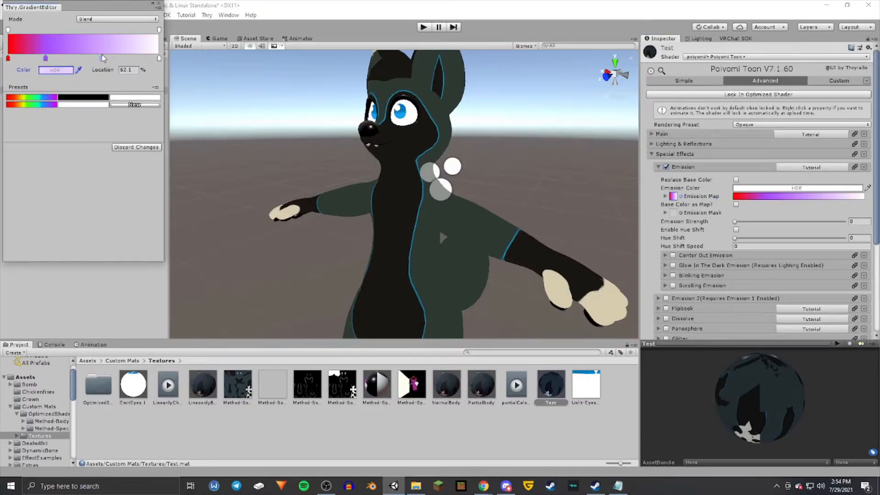
{"action": "left_click", "coordinate": [132, 70]}
{"action": "type", "text": "75"}
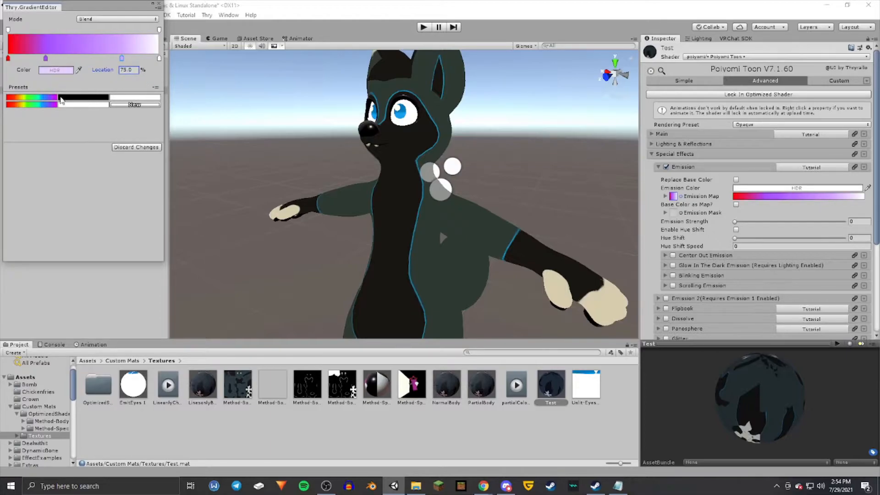
{"action": "left_click", "coordinate": [64, 71]}
{"action": "left_click_drag", "start_coordinate": [237, 212], "coordinate": [222, 205]}
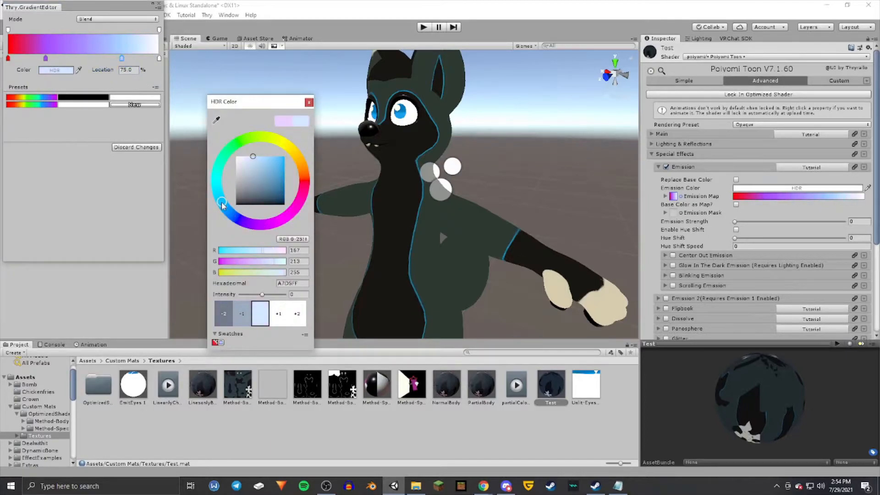
{"action": "mouse_move", "coordinate": [271, 167]}
{"action": "left_mouse_down"}
{"action": "mouse_move", "coordinate": [282, 158]}
{"action": "mouse_move", "coordinate": [272, 158]}
{"action": "left_mouse_up"}
{"action": "left_click", "coordinate": [310, 101]}
- Set the Emission Map gradient's end color at 100% to bright green and close the gradient editor
{"action": "left_click", "coordinate": [160, 58]}
{"action": "left_click", "coordinate": [57, 71]}
{"action": "left_click", "coordinate": [243, 141]}
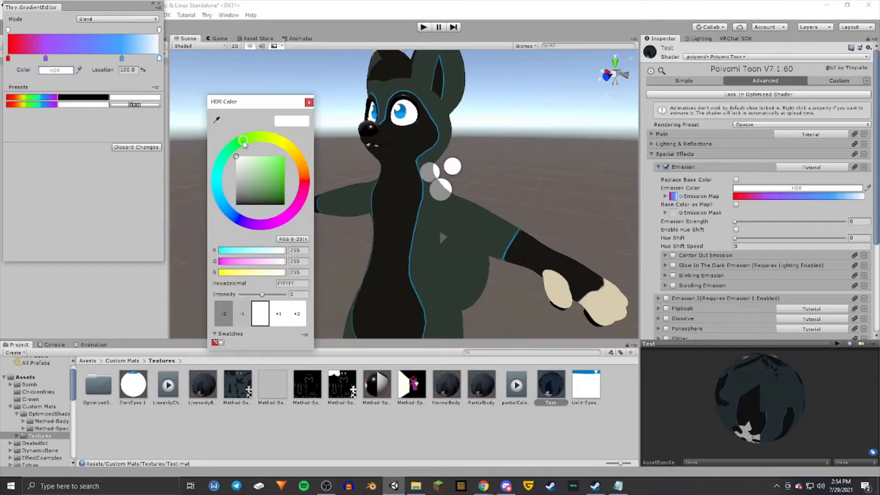
{"action": "left_click_drag", "start_coordinate": [278, 186], "coordinate": [308, 139]}
{"action": "left_click", "coordinate": [309, 102]}
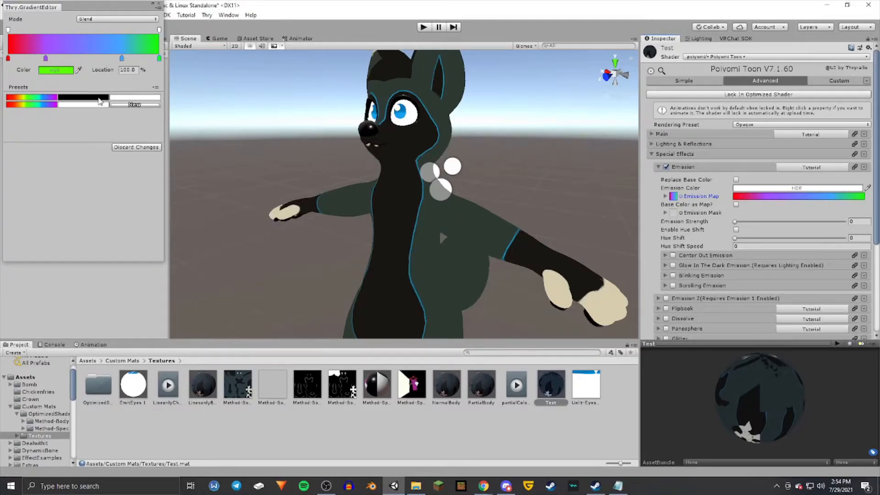
{"action": "left_click", "coordinate": [159, 4]}
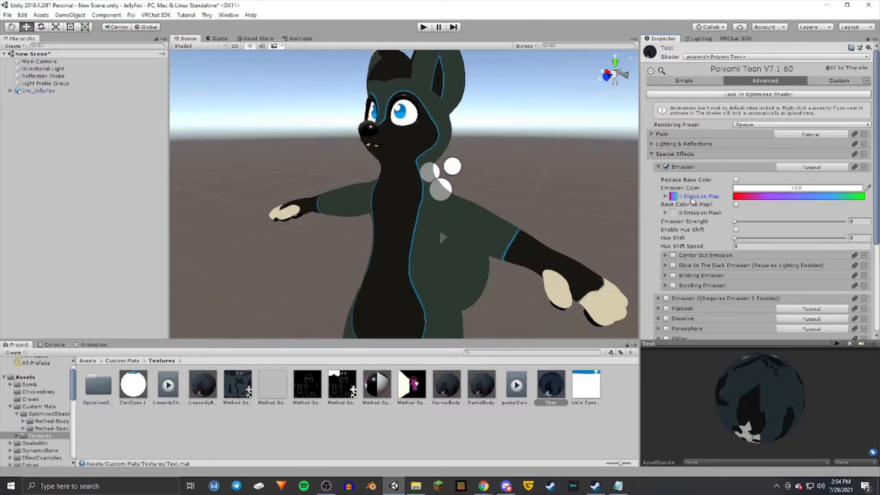
- Enable Replace Base Color for the emission and set Emission Strength to about 0.42
{"action": "left_click", "coordinate": [737, 180]}
{"action": "scroll", "coordinate": [404, 176], "scroll_direction": "up", "scroll_amount": 10}
{"action": "right_click_drag", "start_coordinate": [369, 175], "coordinate": [385, 167]}
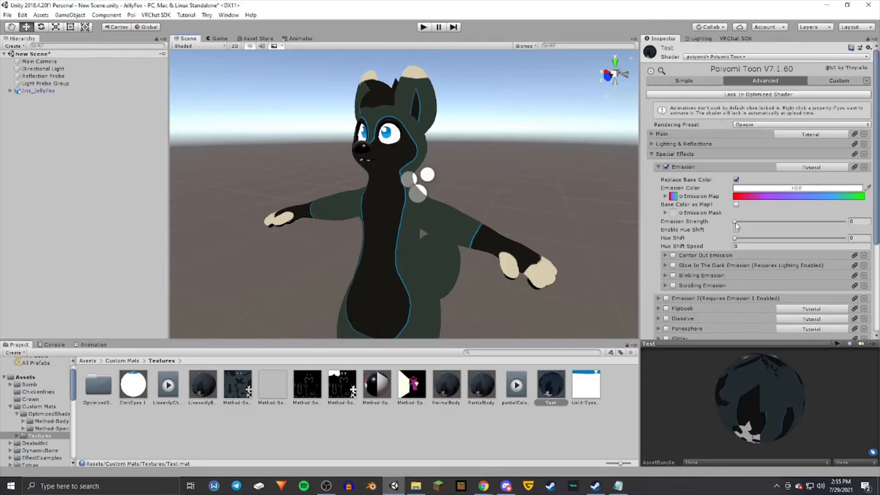
{"action": "left_click_drag", "start_coordinate": [736, 225], "coordinate": [739, 225]}
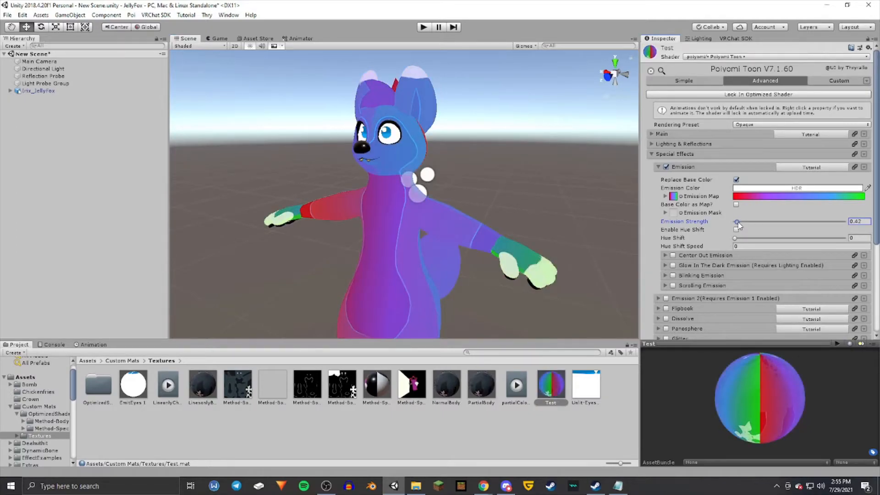
- Examine how the gradient emission spreads across the fox's head, body, arms and feet from several angles
{"action": "key", "text": "a"}
{"action": "mouse_move", "coordinate": [428, 202]}
{"action": "right_mouse_down"}
{"action": "mouse_move", "coordinate": [467, 196]}
{"action": "mouse_move", "coordinate": [408, 197]}
{"action": "mouse_move", "coordinate": [422, 189]}
{"action": "right_mouse_up"}
{"action": "key", "text": "w"}
{"action": "key", "text": "d"}
{"action": "key", "text": "s"}
{"action": "key", "text": "w"}
{"action": "key", "text": "s"}
{"action": "right_click_drag", "start_coordinate": [419, 220], "coordinate": [393, 294]}
{"action": "right_click_drag", "start_coordinate": [466, 187], "coordinate": [465, 187]}
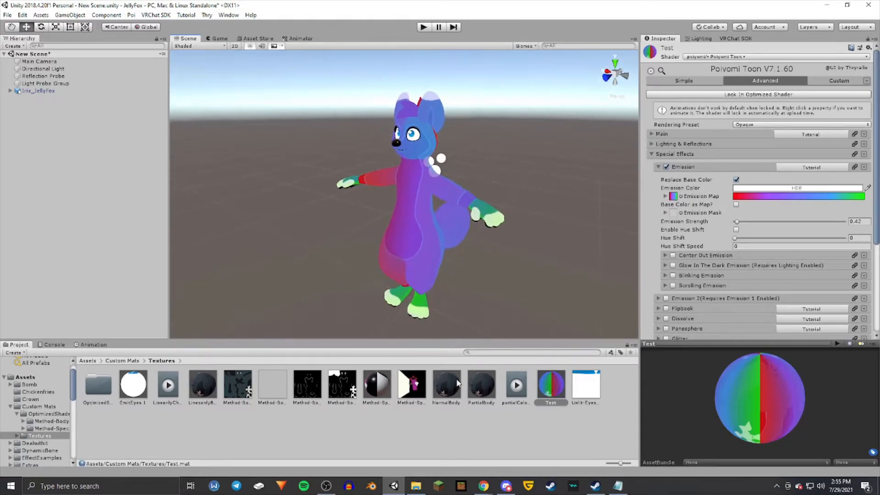
{"action": "left_click_drag", "start_coordinate": [558, 391], "coordinate": [451, 222]}
{"action": "left_click_drag", "start_coordinate": [415, 192], "coordinate": [533, 428]}
{"action": "mouse_move", "coordinate": [470, 227]}
{"action": "right_mouse_down"}
{"action": "mouse_move", "coordinate": [460, 174]}
{"action": "mouse_move", "coordinate": [392, 118]}
{"action": "mouse_move", "coordinate": [384, 158]}
{"action": "mouse_move", "coordinate": [416, 165]}
{"action": "mouse_move", "coordinate": [483, 219]}
{"action": "mouse_move", "coordinate": [486, 234]}
{"action": "right_mouse_up"}
{"action": "key", "text": "w"}
{"action": "key", "text": "a"}
{"action": "left_click_drag", "start_coordinate": [414, 146], "coordinate": [600, 435]}
{"action": "right_click_drag", "start_coordinate": [466, 241], "coordinate": [543, 230]}
{"action": "key", "text": "s"}
{"action": "right_click_drag", "start_coordinate": [439, 180], "coordinate": [463, 176]}
{"action": "key", "text": "w"}
{"action": "scroll", "coordinate": [443, 181], "scroll_direction": "down", "scroll_amount": 3}
{"action": "scroll", "coordinate": [463, 176], "scroll_direction": "up", "scroll_amount": 3}
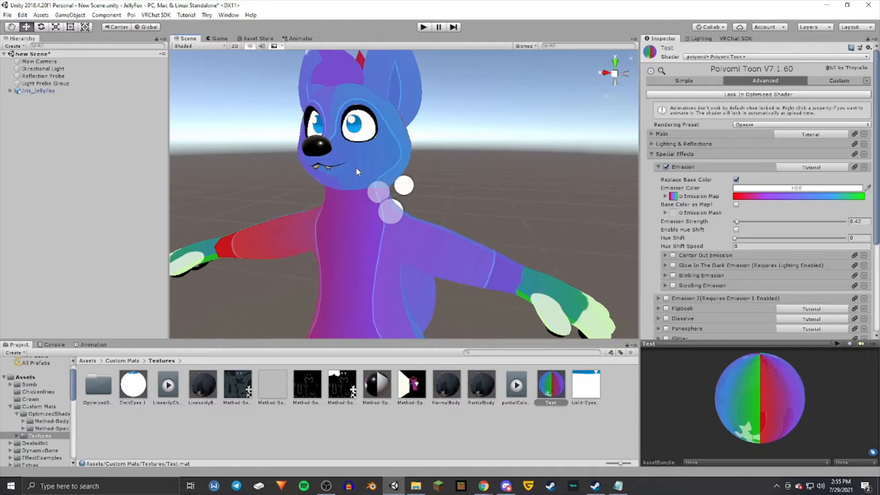
{"action": "right_click_drag", "start_coordinate": [362, 160], "coordinate": [348, 160]}
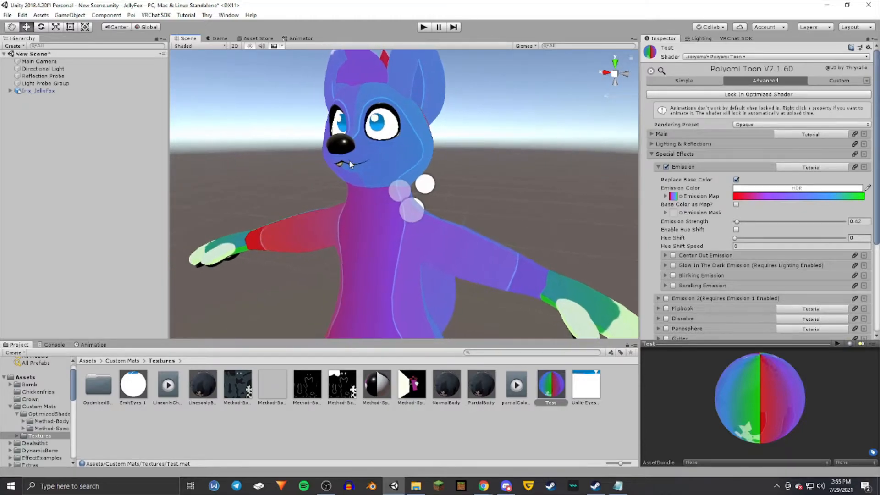
{"action": "right_click_drag", "start_coordinate": [372, 124], "coordinate": [366, 126]}
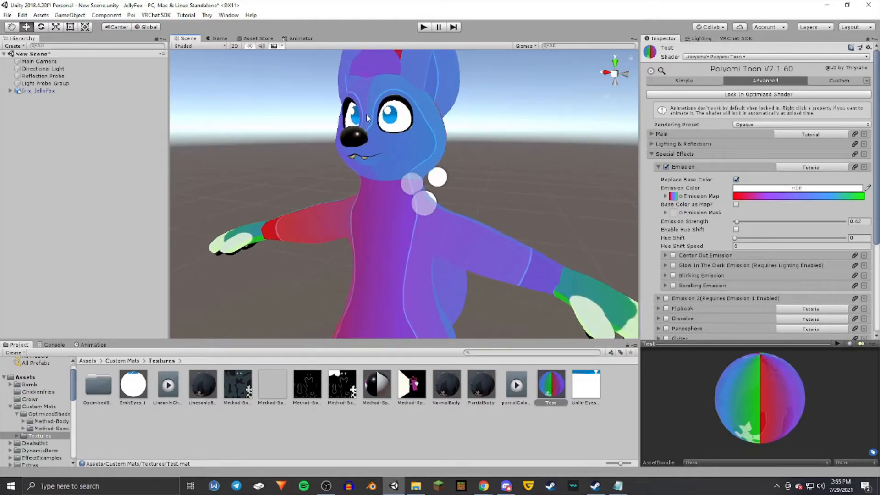
{"action": "scroll", "coordinate": [445, 238], "scroll_direction": "down", "scroll_amount": 3}
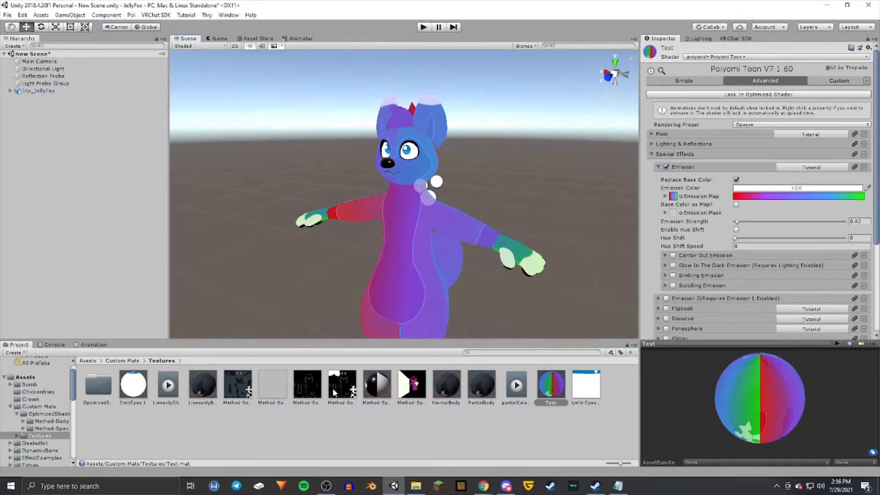
- Assign the black texture containing only the thin marking lines as the Test material's Emission Mask
{"action": "left_click_drag", "start_coordinate": [310, 389], "coordinate": [679, 220]}
{"action": "left_click_drag", "start_coordinate": [421, 233], "coordinate": [431, 224], "text": "alt"}
{"action": "scroll", "coordinate": [426, 234], "scroll_direction": "up", "scroll_amount": 4}
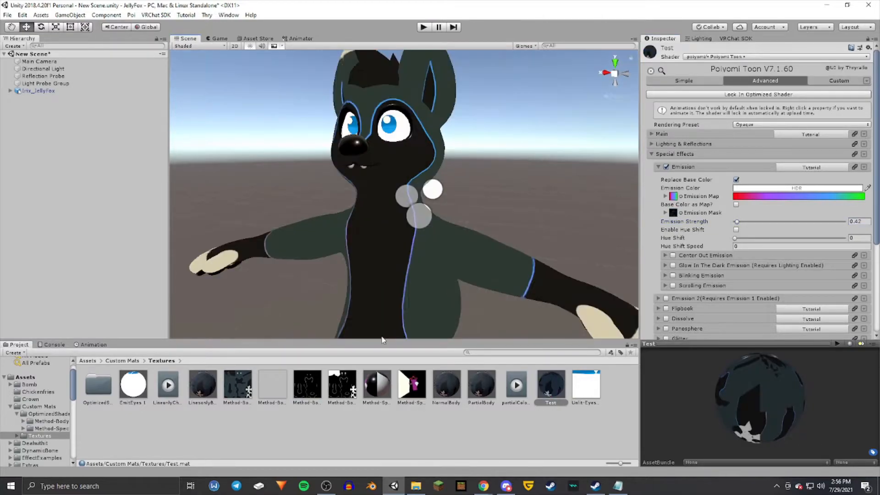
{"action": "scroll", "coordinate": [424, 257], "scroll_direction": "down", "scroll_amount": 4}
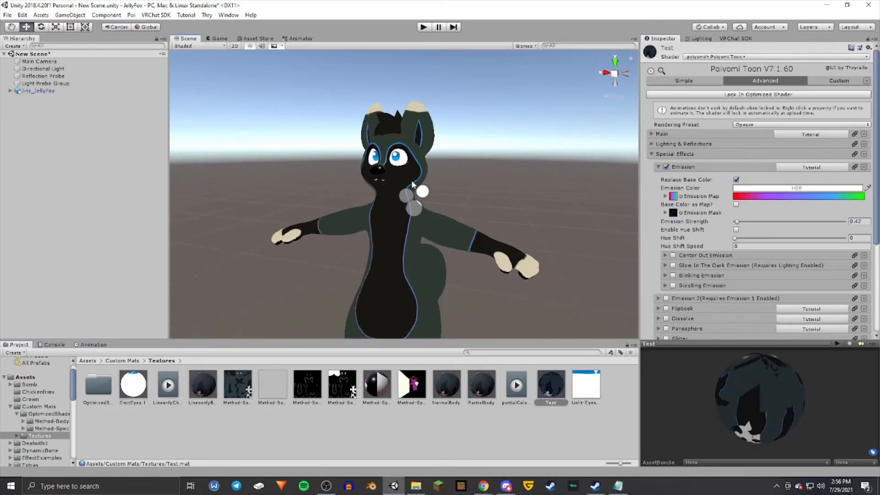
- Examine the masked emission along the marking lines on the fox's face, belly and arms
{"action": "key", "text": "w"}
{"action": "right_click_drag", "start_coordinate": [437, 189], "coordinate": [415, 172]}
{"action": "key", "text": "s"}
{"action": "key", "text": "w"}
{"action": "key", "text": "w"}
{"action": "key", "text": "s"}
{"action": "key", "text": "w"}
{"action": "key", "text": "s"}
{"action": "right_click_drag", "start_coordinate": [434, 118], "coordinate": [403, 166]}
{"action": "key", "text": "w"}
{"action": "key", "text": "d"}
{"action": "key", "text": "s"}
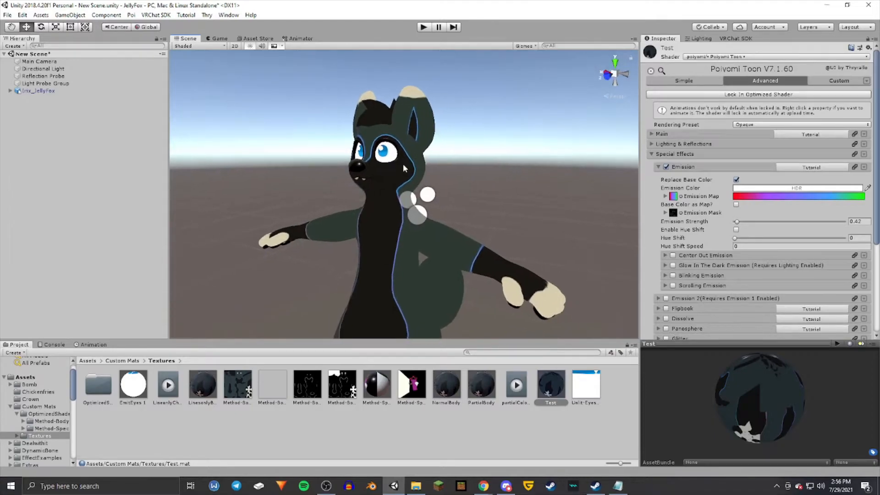
{"action": "right_click_drag", "start_coordinate": [456, 261], "coordinate": [451, 273]}
{"action": "key", "text": "s"}
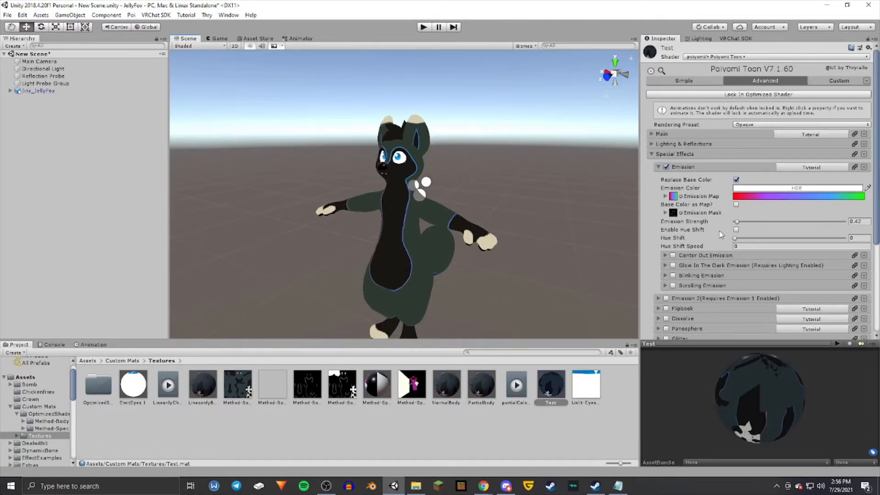
- Enable Hue Shift for the emission and set Hue Shift Speed to 3
{"action": "left_click", "coordinate": [736, 229]}
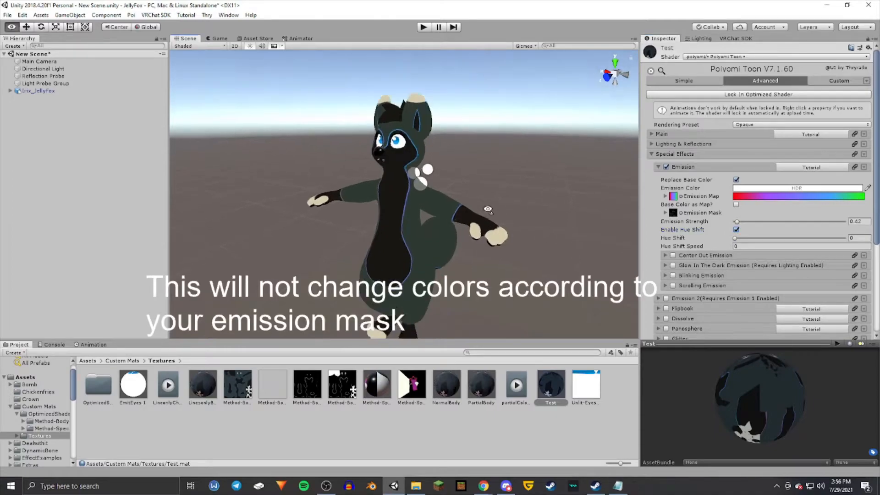
{"action": "left_click", "coordinate": [751, 248]}
{"action": "type", "text": "3"}
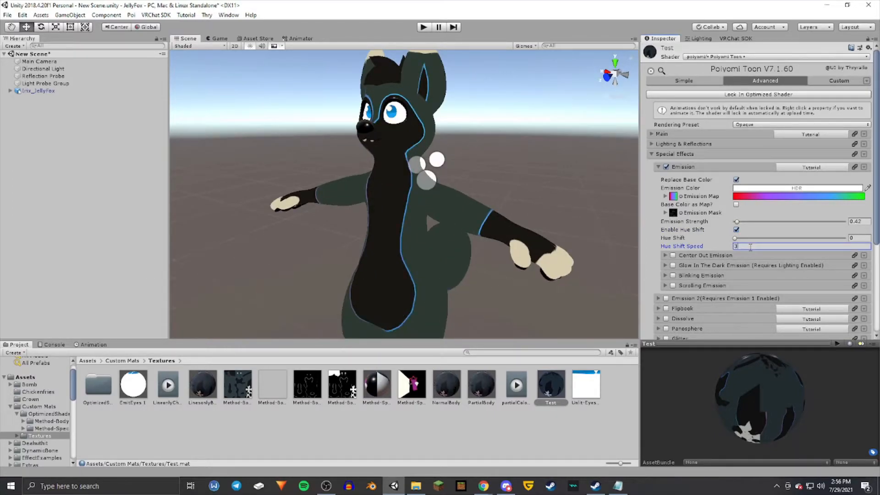
{"action": "scroll", "coordinate": [413, 277], "scroll_direction": "up", "scroll_amount": 8}
{"action": "right_click_drag", "start_coordinate": [414, 273], "coordinate": [412, 244]}
{"action": "scroll", "coordinate": [411, 245], "scroll_direction": "down", "scroll_amount": 6}
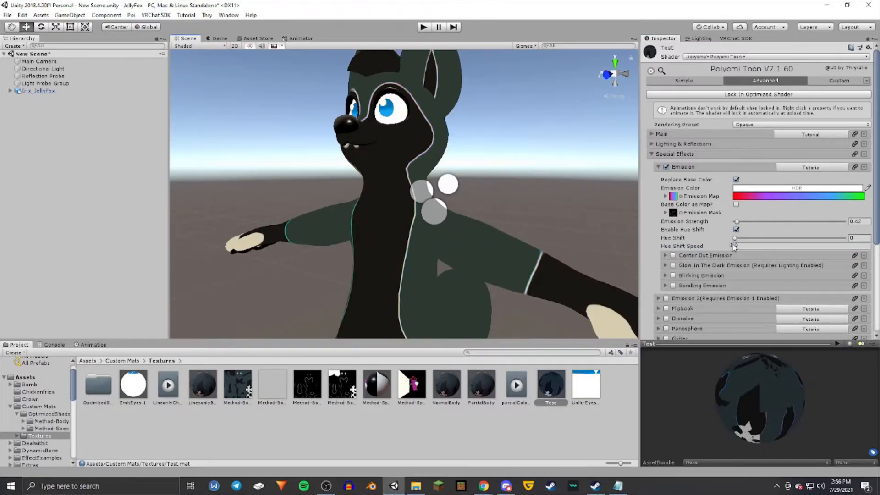
- Raise the Emission Strength to about 4.35 and check the markings' glow around the fox
{"action": "left_click_drag", "start_coordinate": [742, 224], "coordinate": [760, 227]}
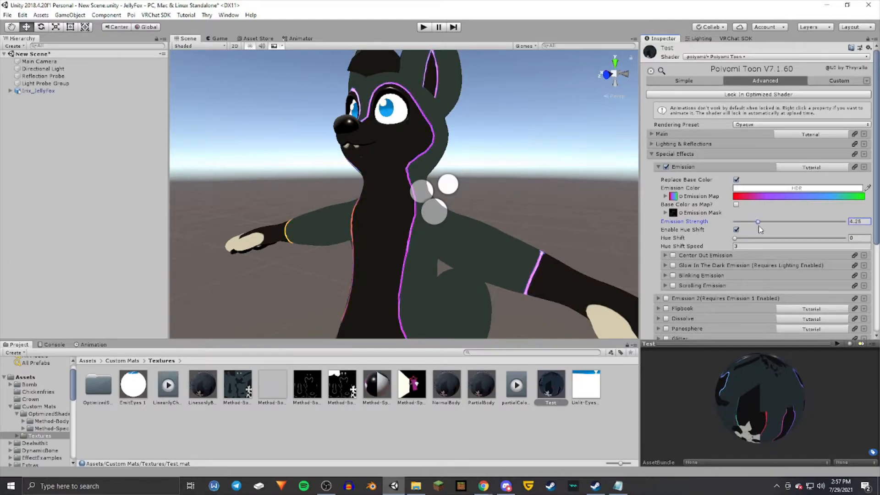
{"action": "key", "text": "s"}
{"action": "key", "text": "a"}
{"action": "right_click_drag", "start_coordinate": [463, 200], "coordinate": [367, 219]}
{"action": "key", "text": "s"}
{"action": "key", "text": "w"}
{"action": "key", "text": "w"}
{"action": "key", "text": "s"}
- Disable Hue Shift for the emission and check the fox's markings
{"action": "left_click", "coordinate": [736, 230]}
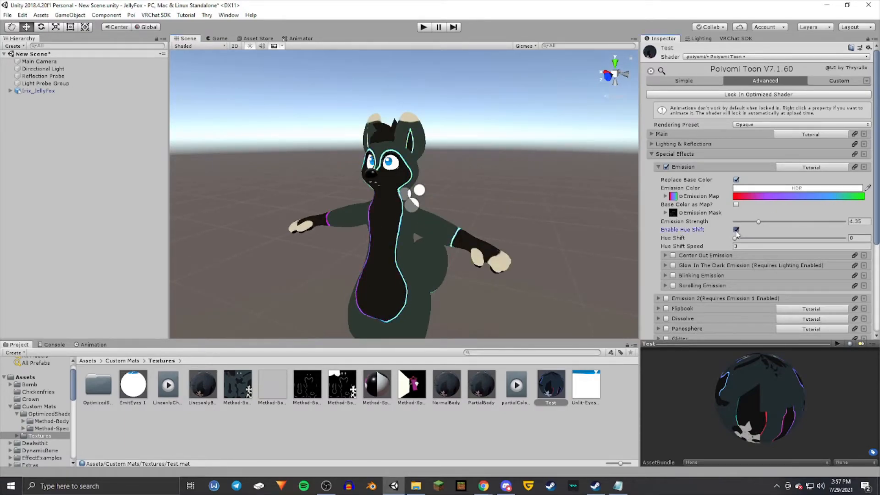
{"action": "key", "text": "w"}
{"action": "right_click_drag", "start_coordinate": [454, 186], "coordinate": [410, 201]}
{"action": "key", "text": "s"}
{"action": "key", "text": "a"}
{"action": "key", "text": "d"}
{"action": "key", "text": "s"}
- Enable Center Out Emission and view its effect on the fox's markings from the front
{"action": "scroll", "coordinate": [760, 269], "scroll_direction": "down", "scroll_amount": 1}
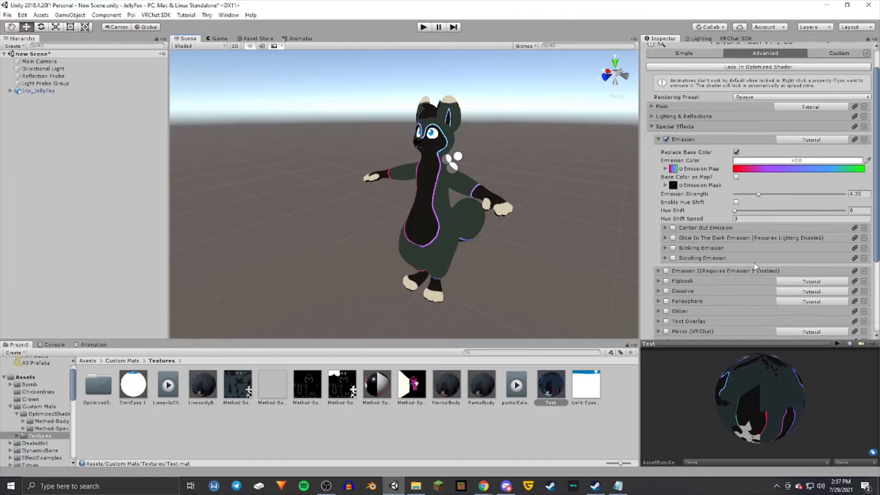
{"action": "left_click", "coordinate": [674, 228]}
{"action": "right_click_drag", "start_coordinate": [587, 230], "coordinate": [640, 167]}
{"action": "right_click_drag", "start_coordinate": [482, 155], "coordinate": [496, 199]}
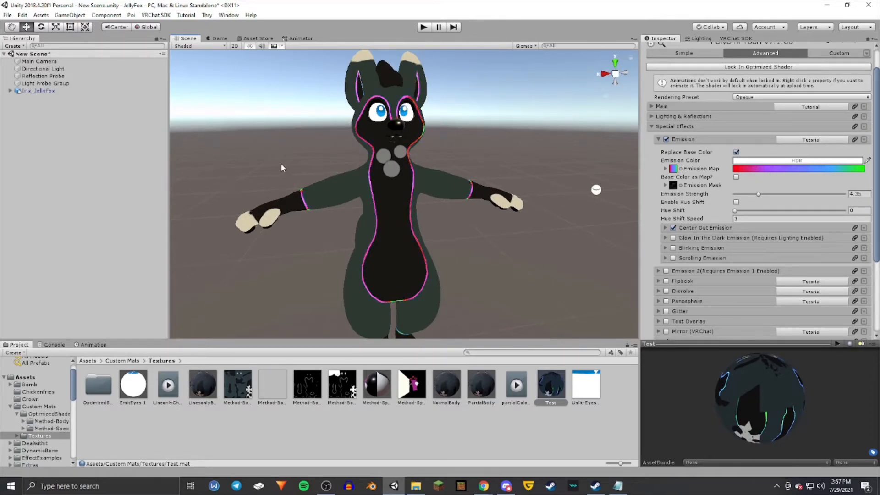
{"action": "right_click_drag", "start_coordinate": [429, 159], "coordinate": [425, 160]}
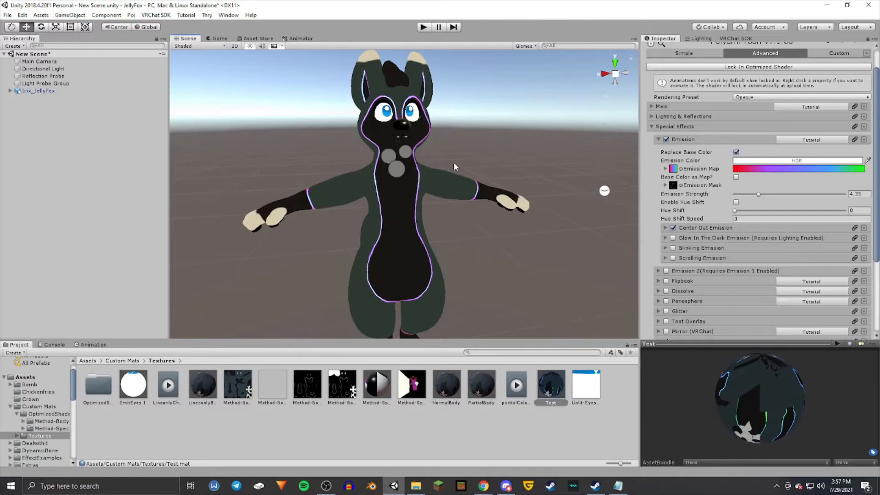
- Try a Flow Speed of 100 for the Center Out Emission, return it to 5, and check the markings from another angle
{"action": "left_click", "coordinate": [666, 228]}
{"action": "left_click", "coordinate": [754, 241]}
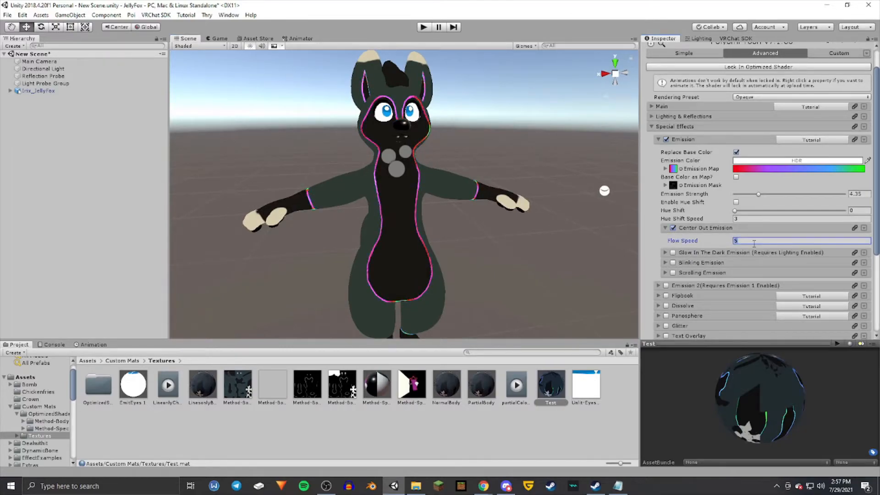
{"action": "type", "text": "100"}
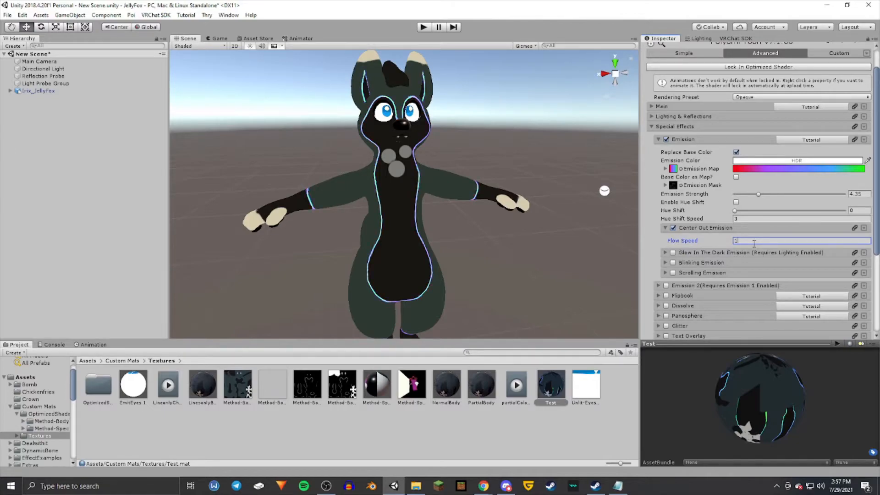
{"action": "key", "text": "BackSpace"}
{"action": "type", "text": "5"}
{"action": "left_click_drag", "start_coordinate": [434, 165], "coordinate": [387, 160], "text": "alt"}
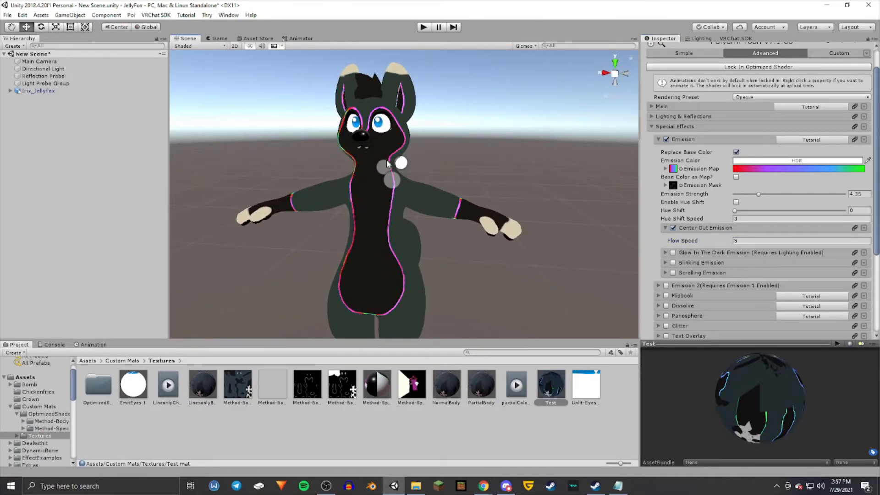
{"action": "left_click", "coordinate": [665, 228]}
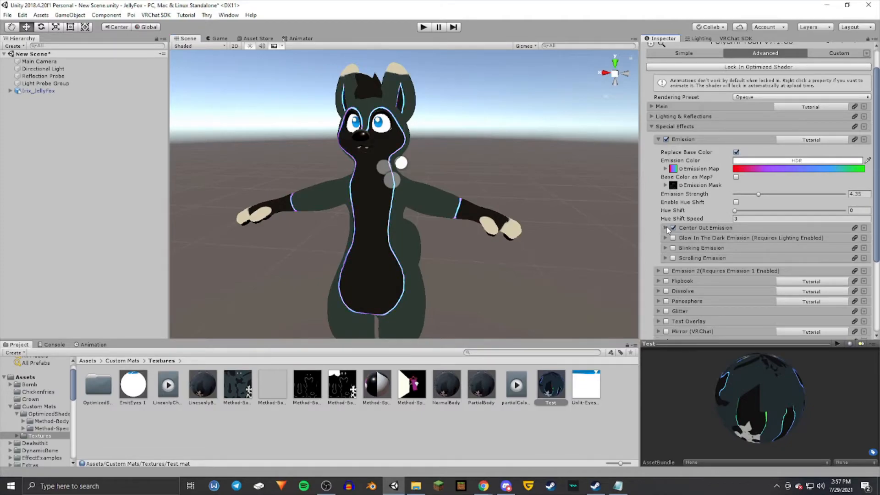
- Disable Center Out Emission, enable Blinking Emission instead, and check the blinking on the fox's markings
{"action": "left_click", "coordinate": [673, 228]}
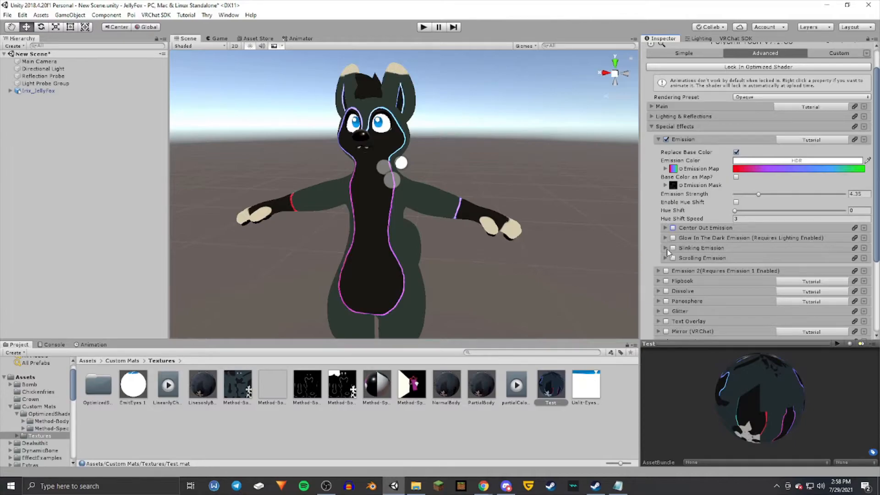
{"action": "left_click", "coordinate": [680, 251]}
{"action": "left_click", "coordinate": [673, 248]}
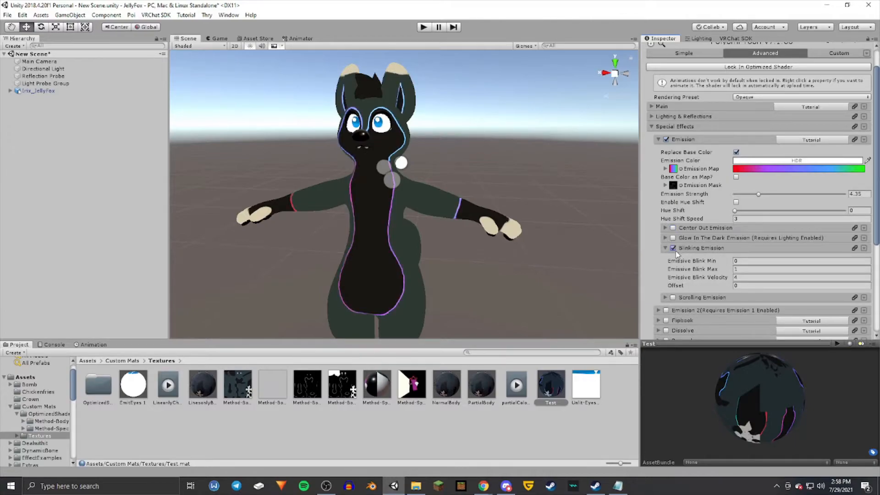
{"action": "scroll", "coordinate": [574, 235], "scroll_direction": "up", "scroll_amount": 5}
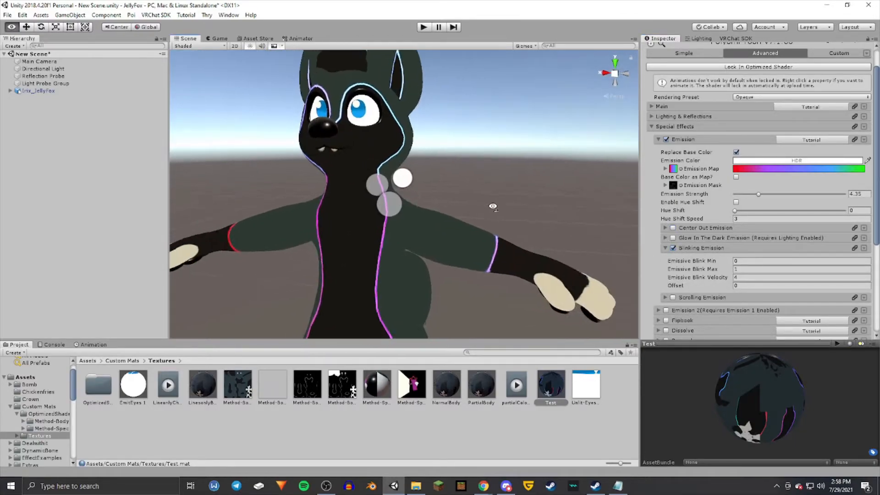
- Enable Center Out Emission again alongside the blinking and check the combined effect close to the fox
{"action": "left_click", "coordinate": [673, 228]}
{"action": "right_click_drag", "start_coordinate": [544, 205], "coordinate": [507, 199]}
{"action": "key", "text": "w"}
{"action": "key", "text": "s"}
{"action": "scroll", "coordinate": [507, 201], "scroll_direction": "up", "scroll_amount": 2}
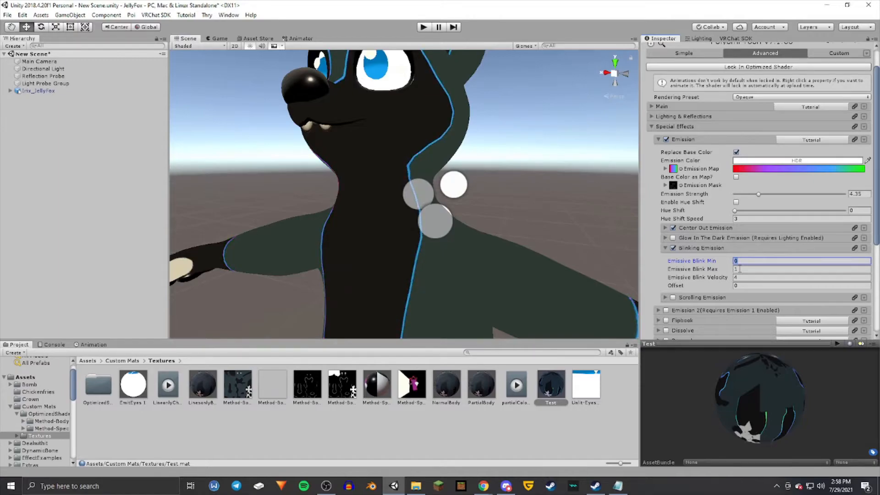
- Set Emissive Blink Min to 1 and Emissive Blink Max to 2, and check the blinking markings near and far
{"action": "scroll", "coordinate": [554, 168], "scroll_direction": "up", "scroll_amount": 3}
{"action": "scroll", "coordinate": [555, 168], "scroll_direction": "down", "scroll_amount": 5}
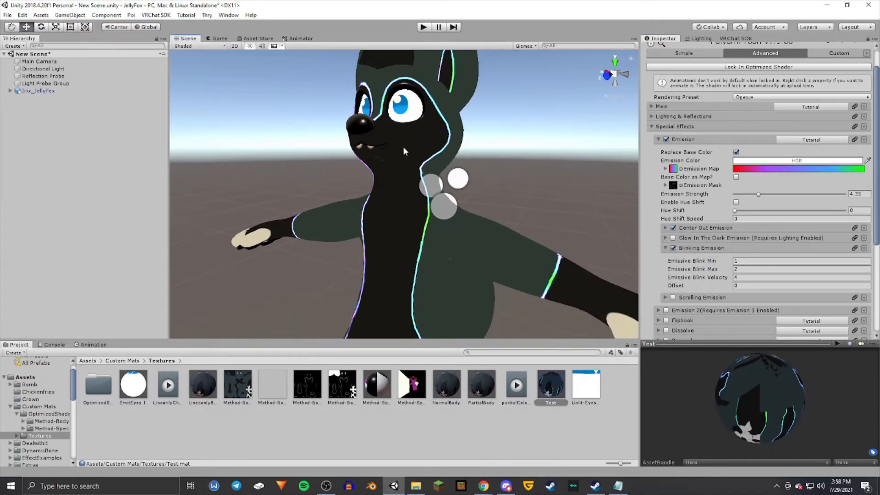
{"action": "scroll", "coordinate": [507, 170], "scroll_direction": "down", "scroll_amount": 5}
{"action": "scroll", "coordinate": [508, 170], "scroll_direction": "up", "scroll_amount": 5}
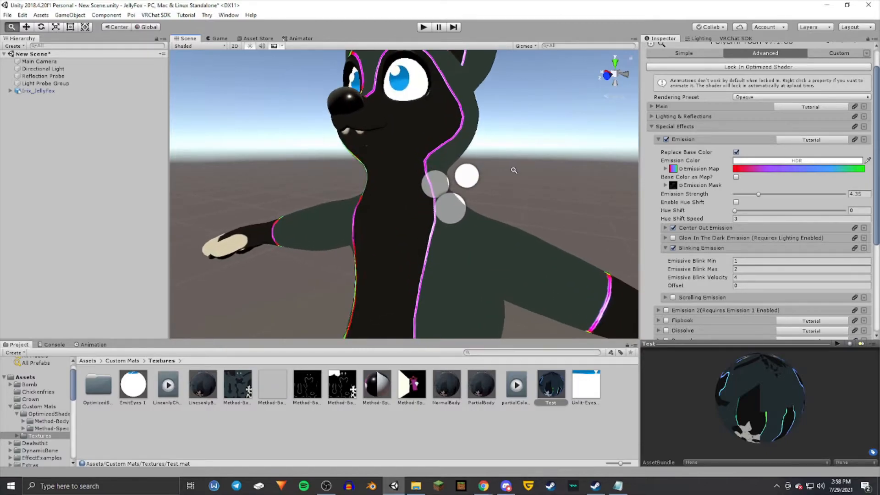
{"action": "scroll", "coordinate": [507, 170], "scroll_direction": "down", "scroll_amount": 3}
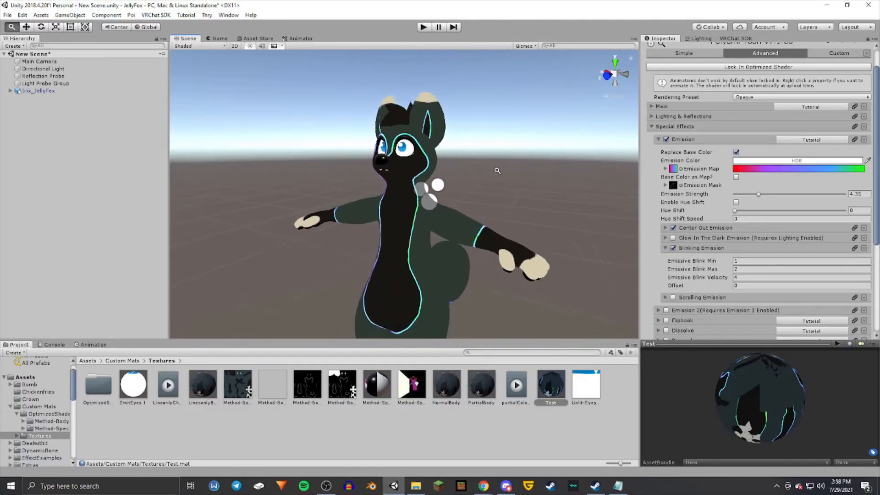
{"action": "left_click_drag", "start_coordinate": [498, 171], "coordinate": [488, 177], "text": "alt"}
{"action": "scroll", "coordinate": [489, 177], "scroll_direction": "up", "scroll_amount": 4}
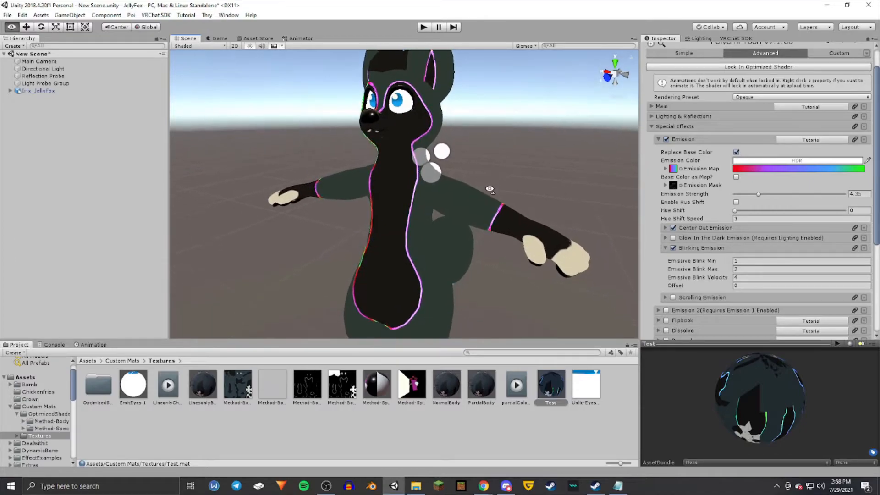
{"action": "scroll", "coordinate": [477, 183], "scroll_direction": "down", "scroll_amount": 3}
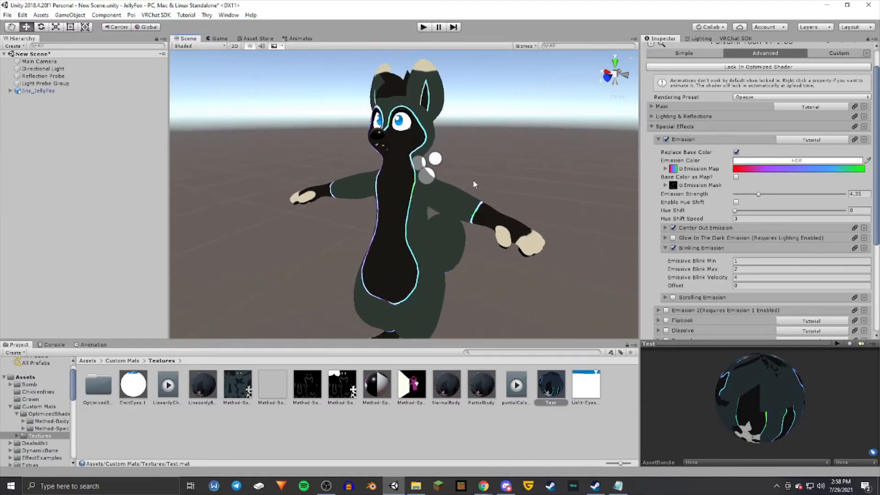
- Enable Scrolling Emission, disable Blinking Emission, and check the fox's markings from the front and side
{"action": "left_click", "coordinate": [673, 249]}
{"action": "left_click", "coordinate": [674, 259]}
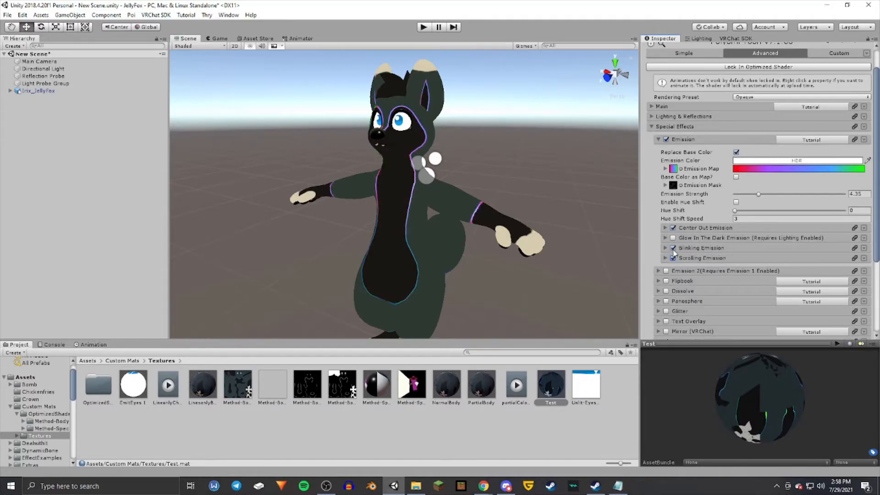
{"action": "left_click", "coordinate": [673, 249]}
{"action": "left_click_drag", "start_coordinate": [348, 199], "coordinate": [455, 212], "text": "alt"}
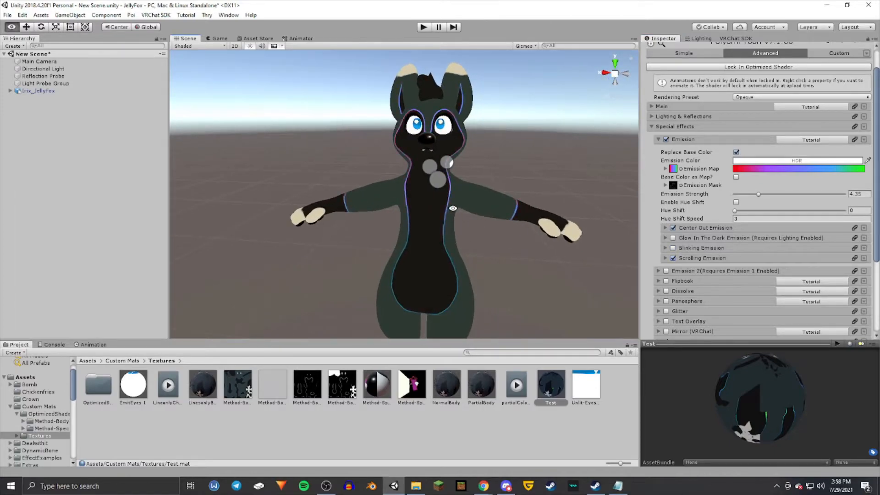
{"action": "scroll", "coordinate": [453, 210], "scroll_direction": "up", "scroll_amount": 6}
{"action": "right_click_drag", "start_coordinate": [520, 204], "coordinate": [442, 186]}
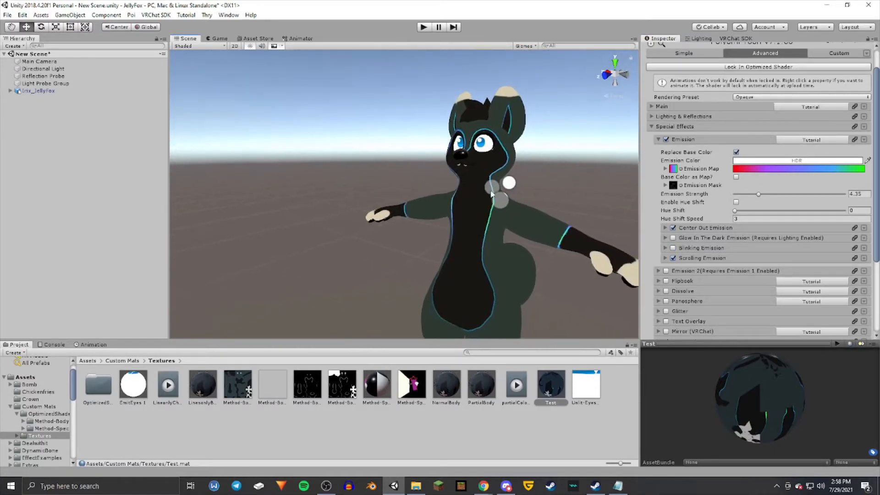
- Disable Center Out Emission, check the scrolling on the whole fox, and look over the Scrolling Emission settings
{"action": "left_click", "coordinate": [673, 229]}
{"action": "key", "text": "w"}
{"action": "right_click_drag", "start_coordinate": [453, 211], "coordinate": [495, 234]}
{"action": "key", "text": "s"}
{"action": "key", "text": "w"}
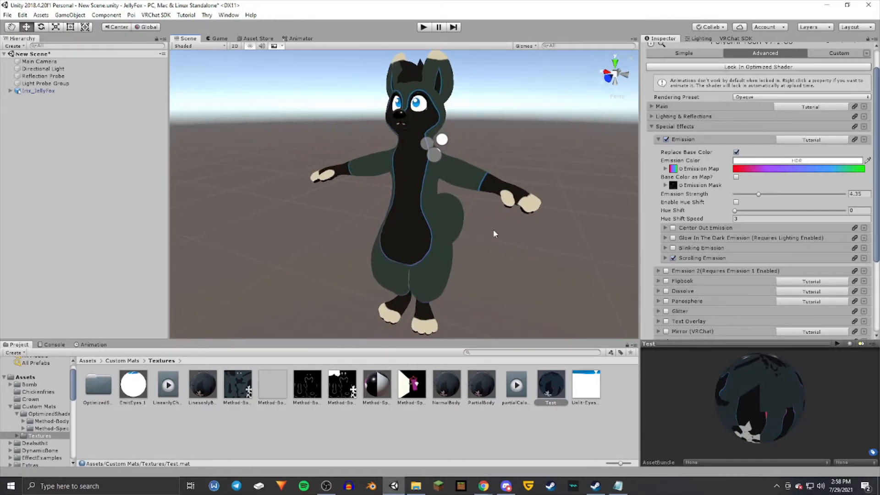
{"action": "left_click", "coordinate": [665, 258]}
{"action": "scroll", "coordinate": [777, 269], "scroll_direction": "down", "scroll_amount": 3}
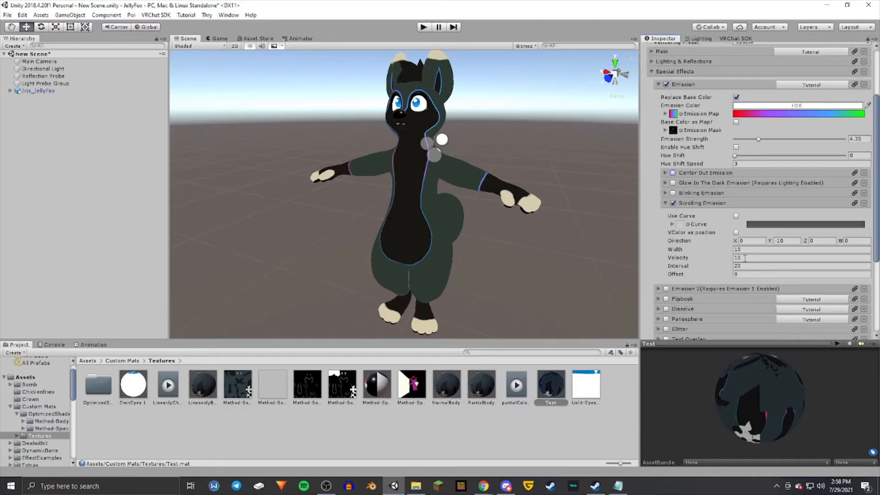
- Collapse the Scrolling Emission settings, enable the Glitter effect on the material, and check it on the fox's body
{"action": "left_click", "coordinate": [665, 203]}
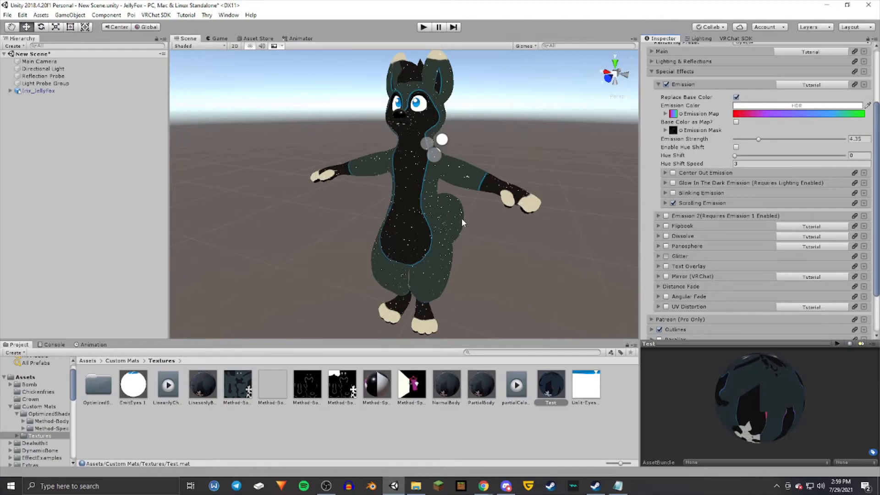
{"action": "key", "text": "w"}
{"action": "right_click_drag", "start_coordinate": [477, 224], "coordinate": [482, 222]}
{"action": "key", "text": "s"}
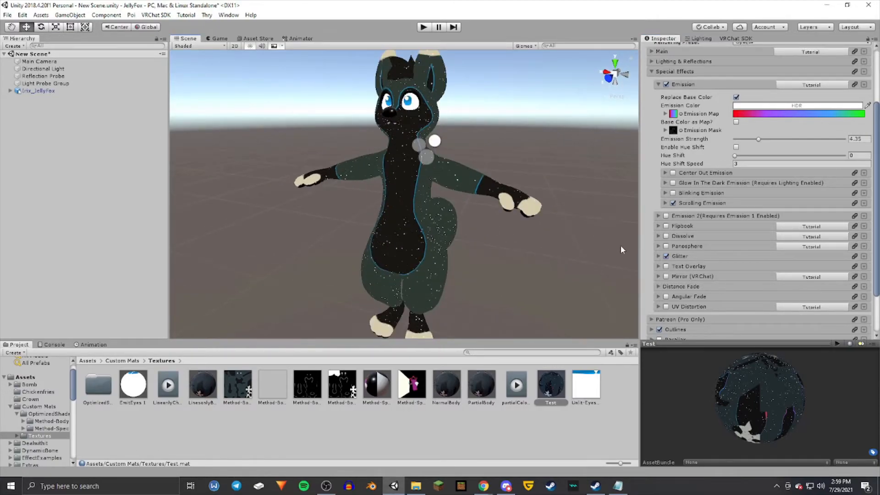
- Assign the black texture with the line markings as the Glitter effect's Mask
{"action": "left_click", "coordinate": [659, 256]}
{"action": "scroll", "coordinate": [743, 268], "scroll_direction": "down", "scroll_amount": 2}
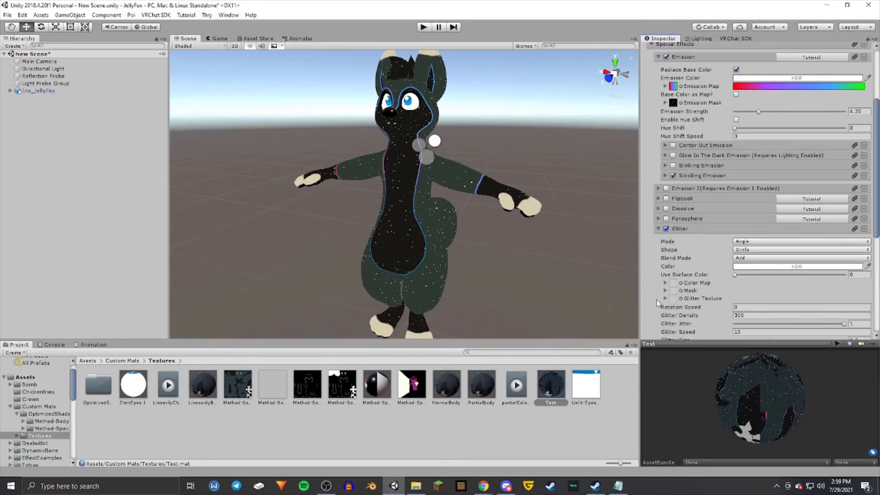
{"action": "left_click_drag", "start_coordinate": [306, 384], "coordinate": [673, 291]}
- Examine the masked glitter along the fox's markings from several angles, both close up and at a distance
{"action": "scroll", "coordinate": [432, 268], "scroll_direction": "up", "scroll_amount": 3}
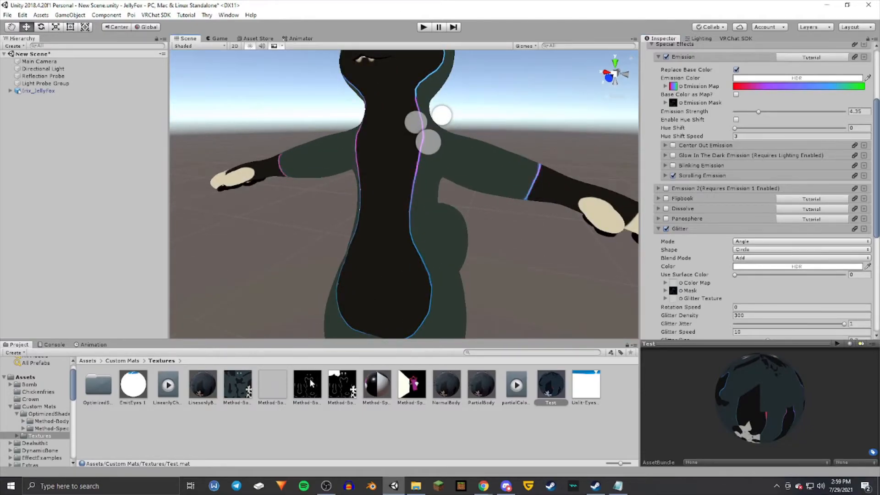
{"action": "right_click_drag", "start_coordinate": [415, 283], "coordinate": [426, 269]}
{"action": "key", "text": "w"}
{"action": "scroll", "coordinate": [414, 165], "scroll_direction": "down", "scroll_amount": 4}
{"action": "right_click_drag", "start_coordinate": [415, 158], "coordinate": [390, 176]}
{"action": "key", "text": "d"}
{"action": "scroll", "coordinate": [365, 136], "scroll_direction": "down", "scroll_amount": 3}
{"action": "scroll", "coordinate": [364, 140], "scroll_direction": "up", "scroll_amount": 3}
{"action": "scroll", "coordinate": [395, 172], "scroll_direction": "down", "scroll_amount": 4}
{"action": "scroll", "coordinate": [395, 172], "scroll_direction": "up", "scroll_amount": 4}
{"action": "scroll", "coordinate": [390, 176], "scroll_direction": "down", "scroll_amount": 4}
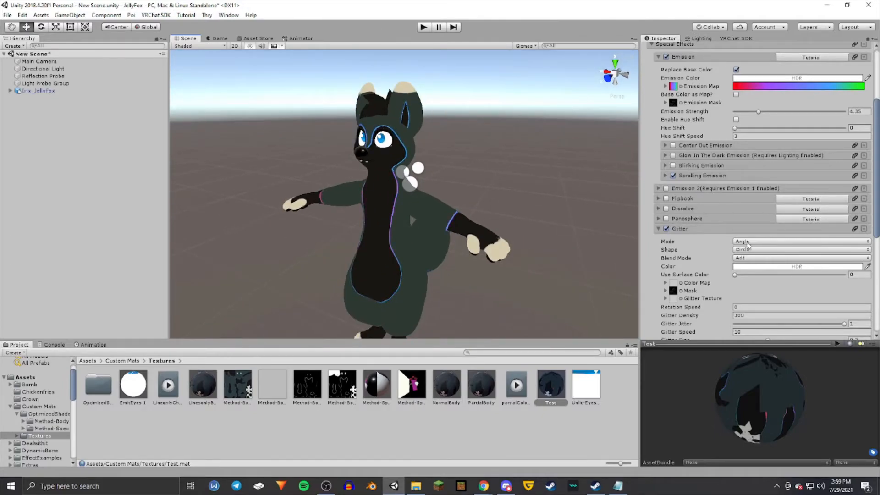
- Collapse the Glitter settings, return to the Emission settings, and examine the scrolling colours on the fox's face and body
{"action": "left_click", "coordinate": [659, 228]}
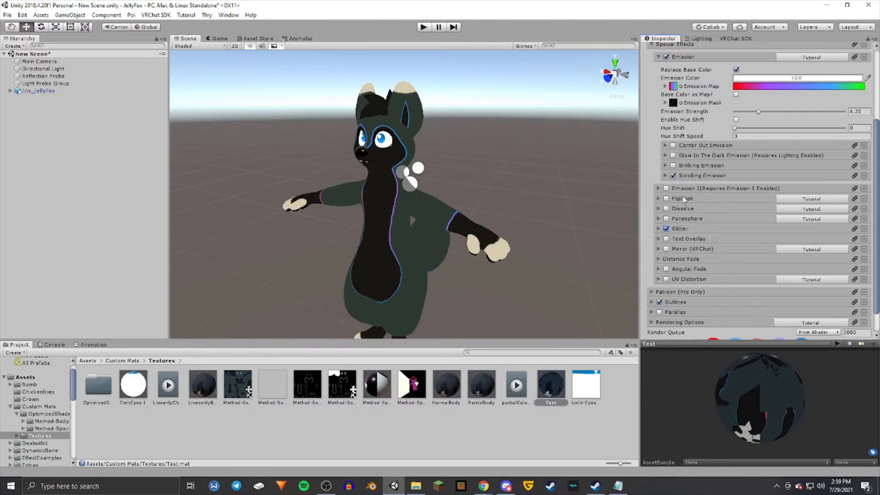
{"action": "scroll", "coordinate": [705, 143], "scroll_direction": "up", "scroll_amount": 3}
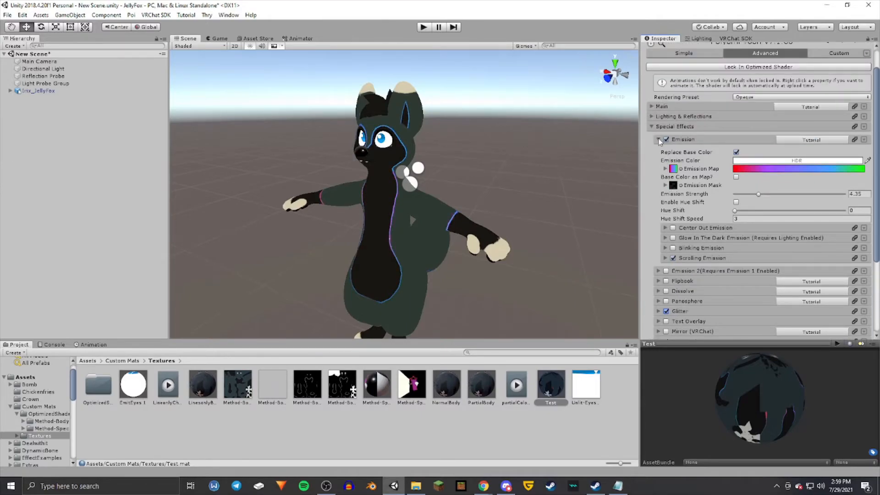
{"action": "right_click_drag", "start_coordinate": [414, 202], "coordinate": [413, 174]}
{"action": "scroll", "coordinate": [412, 174], "scroll_direction": "up", "scroll_amount": 5}
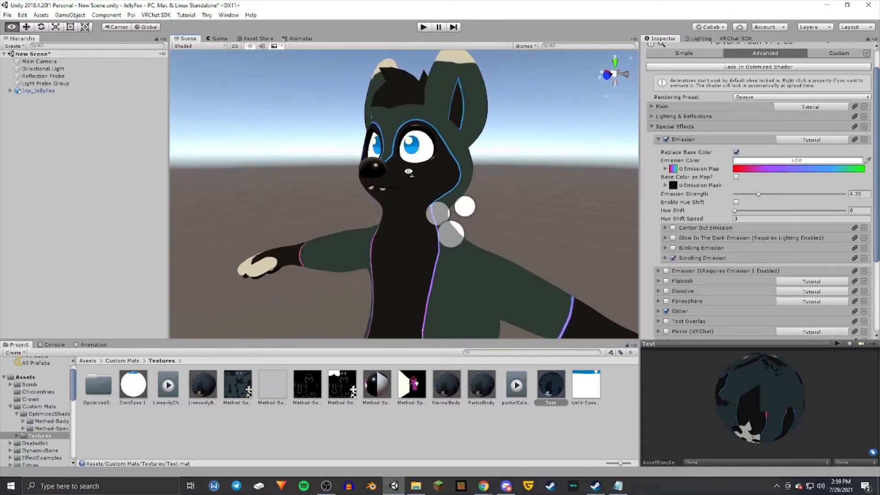
{"action": "scroll", "coordinate": [413, 174], "scroll_direction": "down", "scroll_amount": 5}
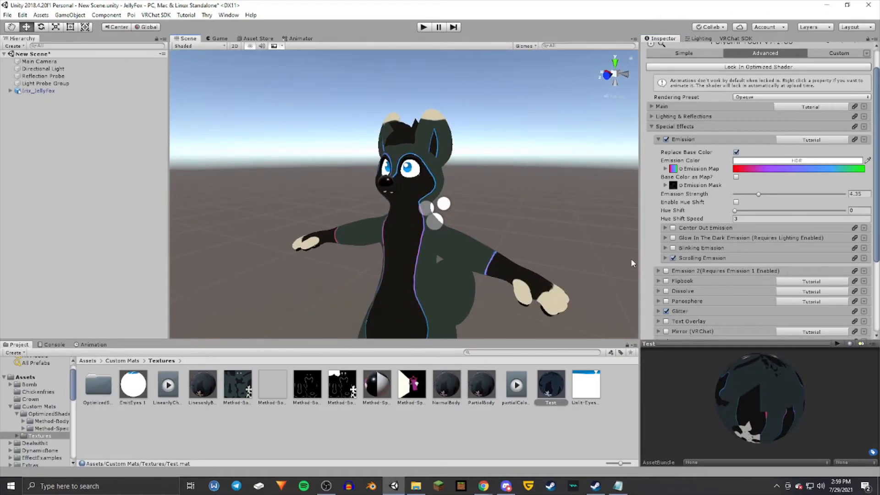
{"action": "right_click_drag", "start_coordinate": [475, 179], "coordinate": [452, 186]}
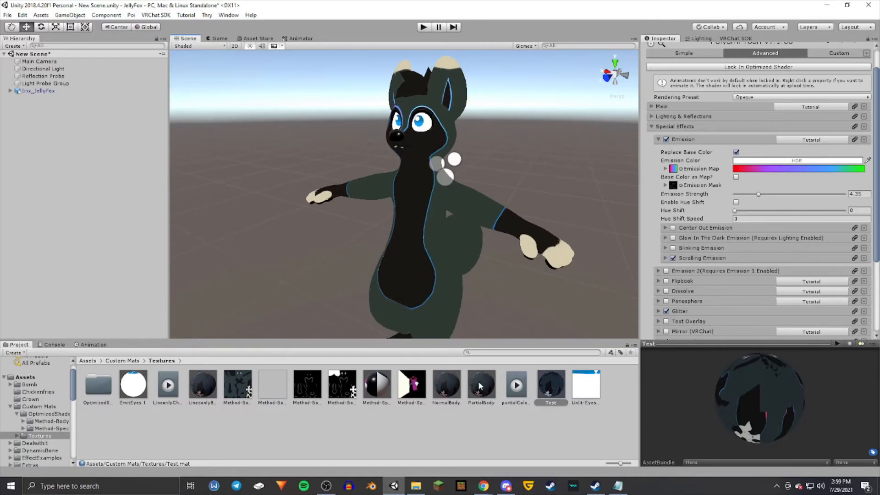
- Apply the PartialBody material to the fox's body and compare its look close up and from afar
{"action": "left_click_drag", "start_coordinate": [480, 390], "coordinate": [433, 260]}
{"action": "right_click_drag", "start_coordinate": [329, 254], "coordinate": [359, 228]}
{"action": "scroll", "coordinate": [355, 231], "scroll_direction": "up", "scroll_amount": 10}
{"action": "scroll", "coordinate": [354, 232], "scroll_direction": "down", "scroll_amount": 10}
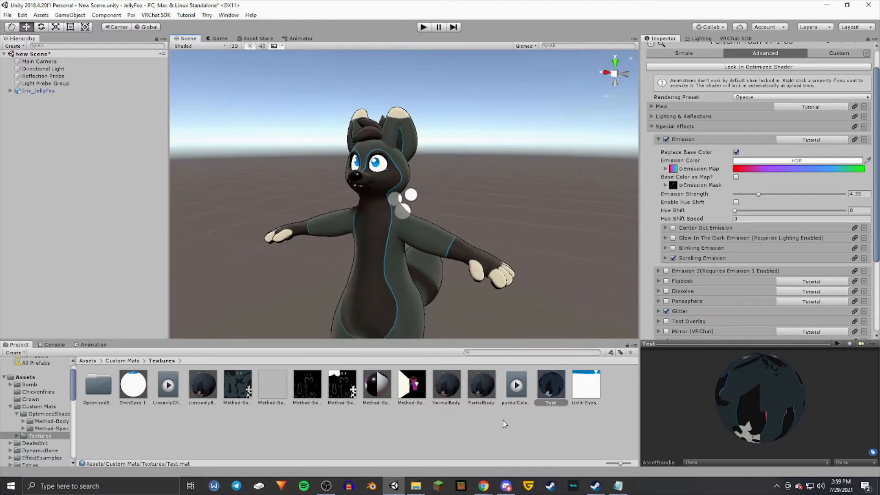
- Select the NormalBody material, unlock its optimized shader, and look over its Advanced settings
{"action": "left_click", "coordinate": [446, 387]}
{"action": "right_click_drag", "start_coordinate": [407, 146], "coordinate": [395, 161]}
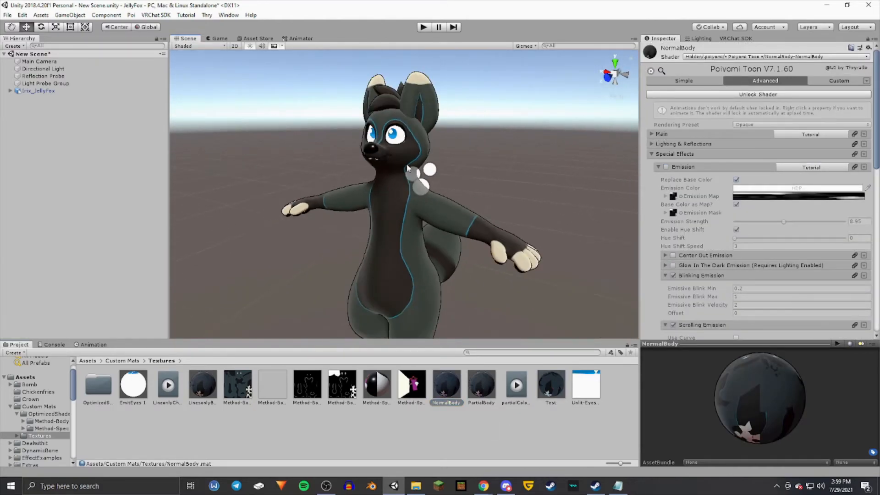
{"action": "left_click", "coordinate": [763, 95]}
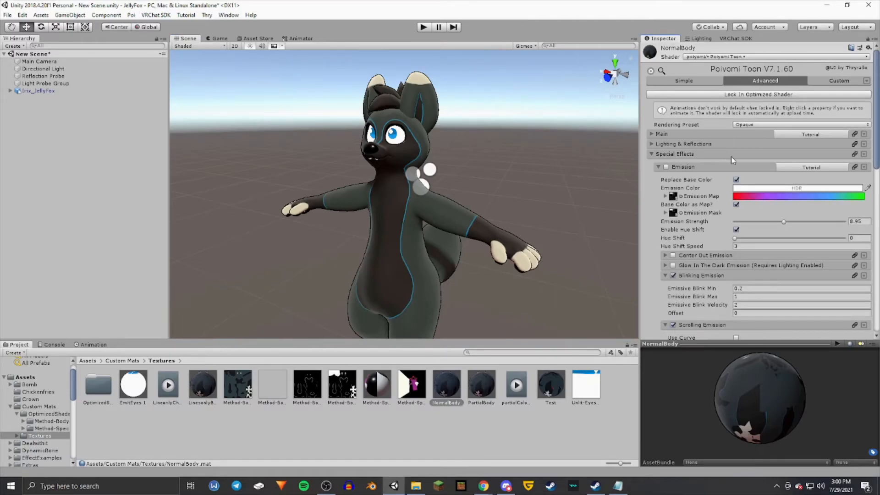
{"action": "scroll", "coordinate": [730, 156], "scroll_direction": "down", "scroll_amount": 1}
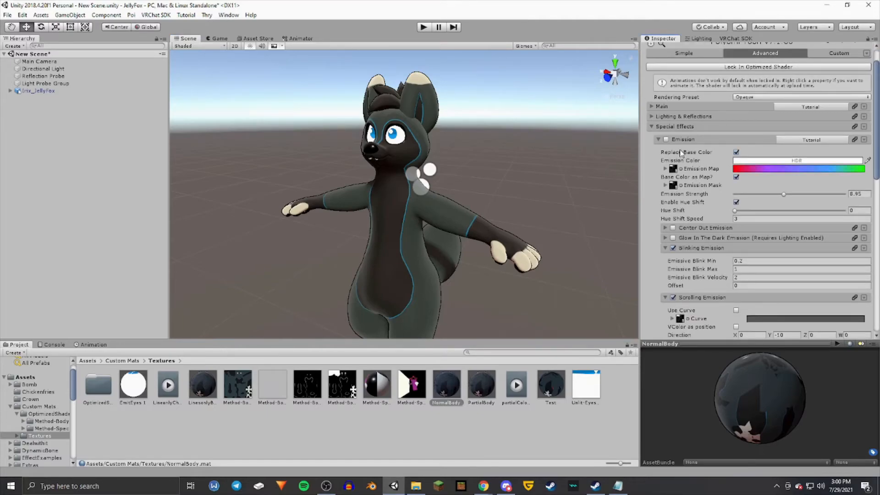
{"action": "left_click", "coordinate": [688, 55]}
{"action": "left_click", "coordinate": [732, 56]}
{"action": "scroll", "coordinate": [683, 191], "scroll_direction": "down", "scroll_amount": 1}
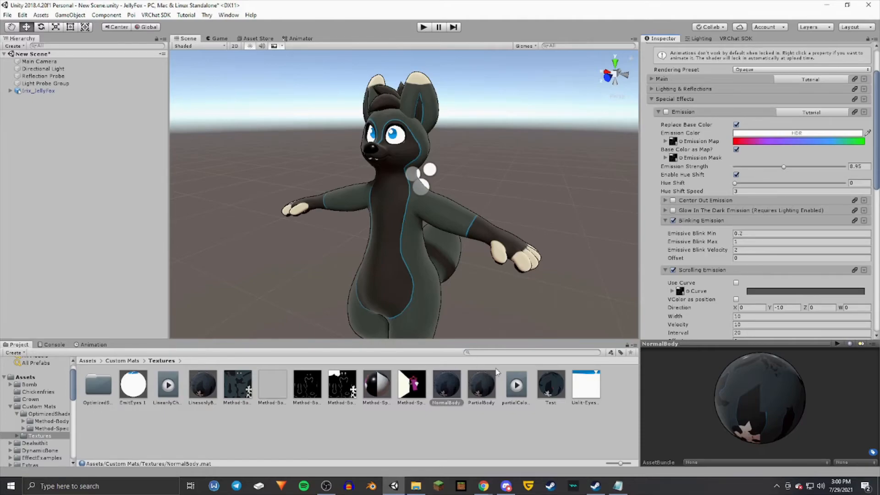
- Apply the Test material back to the fox's body, select that material, and collapse its Emission settings
{"action": "left_click_drag", "start_coordinate": [542, 391], "coordinate": [414, 282]}
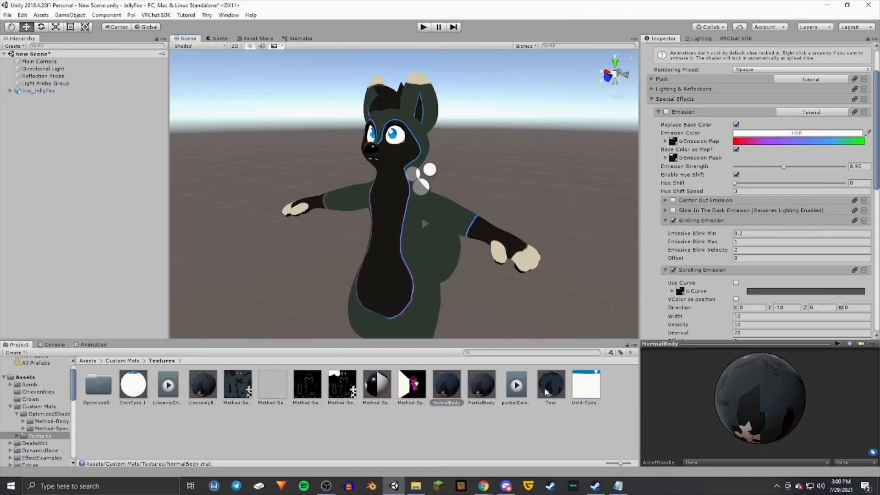
{"action": "left_click", "coordinate": [544, 388]}
{"action": "left_click", "coordinate": [658, 112]}
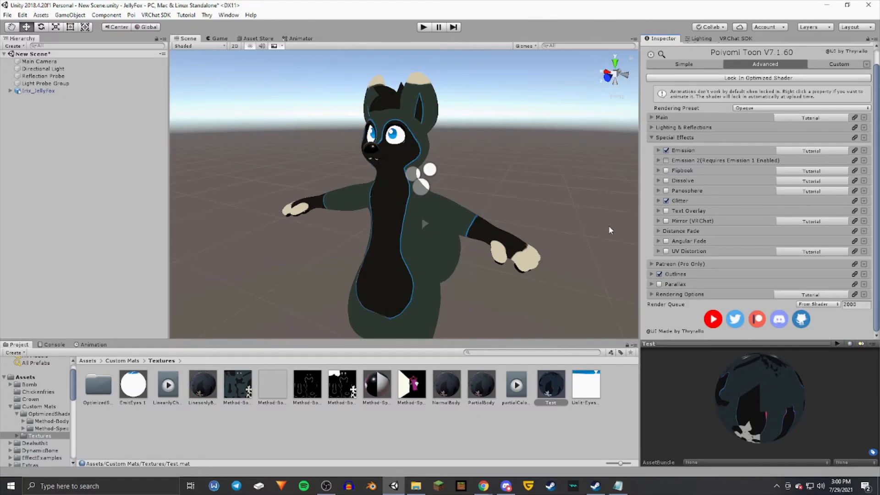
- Enable Emission 2 on the Test material and give its Emission Map the full rainbow gradient preset
{"action": "left_click", "coordinate": [658, 151]}
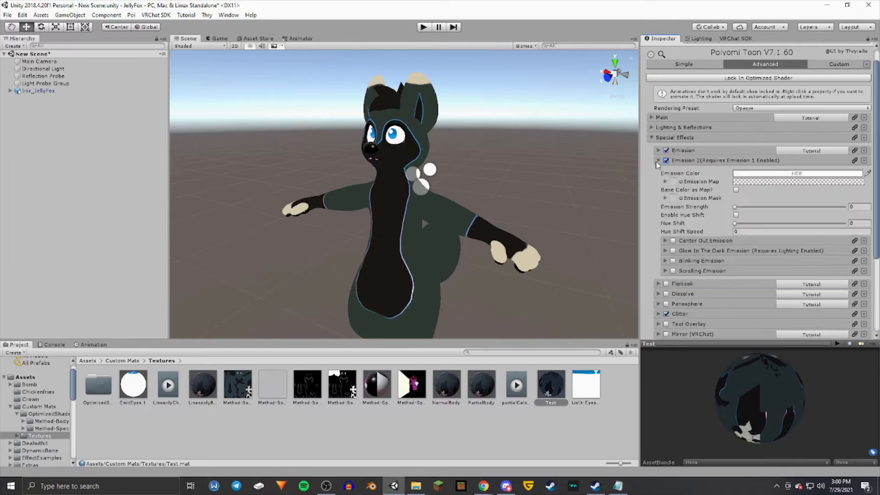
{"action": "scroll", "coordinate": [675, 184], "scroll_direction": "down", "scroll_amount": 6}
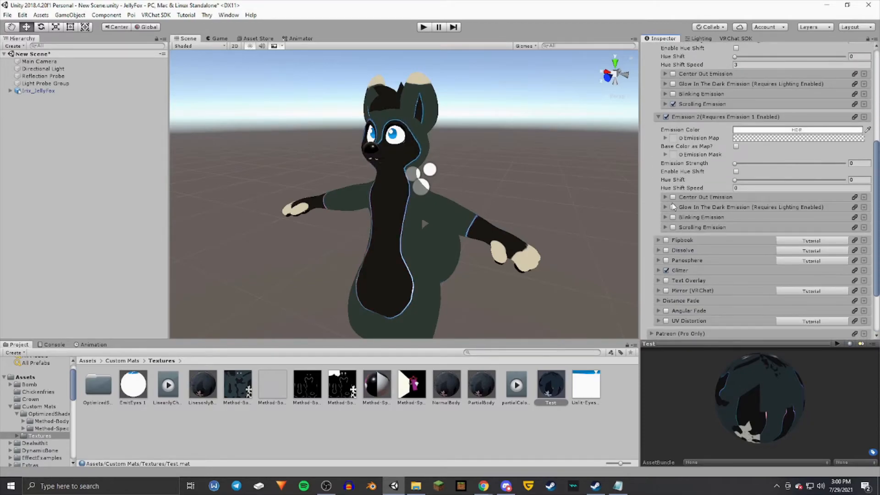
{"action": "left_click", "coordinate": [754, 137]}
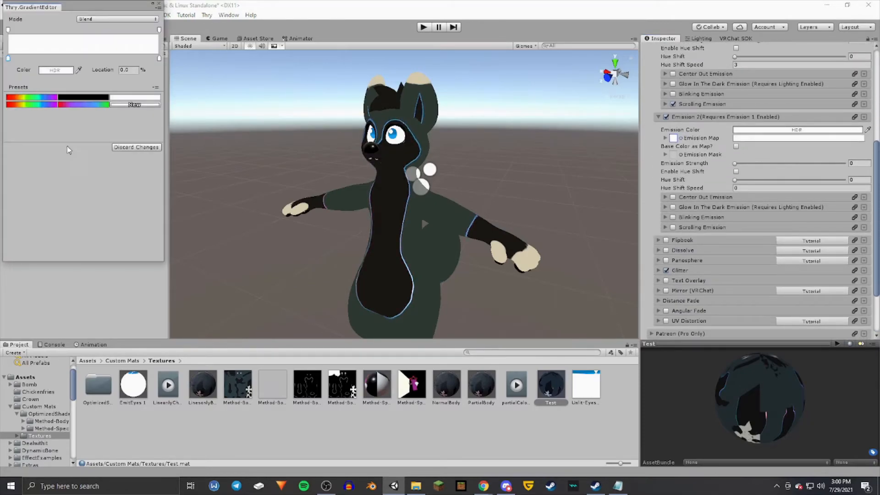
{"action": "left_click", "coordinate": [44, 106]}
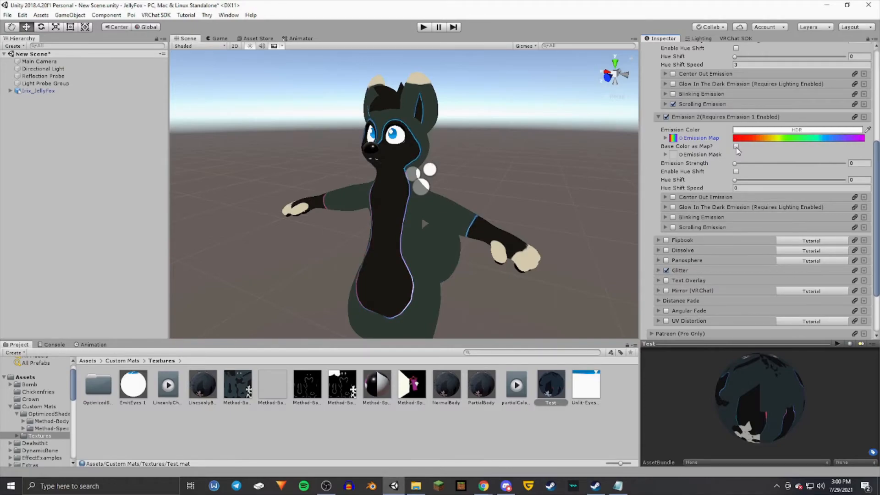
- Set Emission 2's strength to 0.25 and assign the black mask texture with white hair and paw areas as its Emission Mask
{"action": "scroll", "coordinate": [763, 178], "scroll_direction": "up", "scroll_amount": 3}
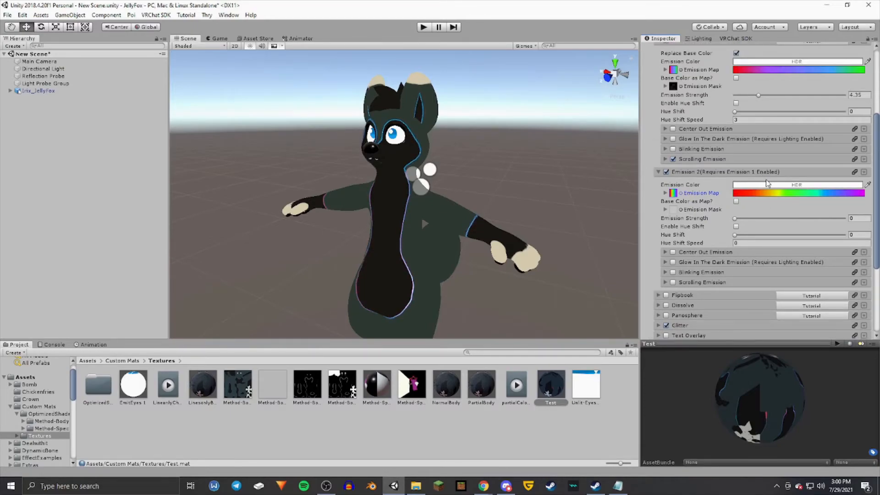
{"action": "left_click", "coordinate": [745, 220]}
{"action": "left_click_drag", "start_coordinate": [744, 218], "coordinate": [736, 219]}
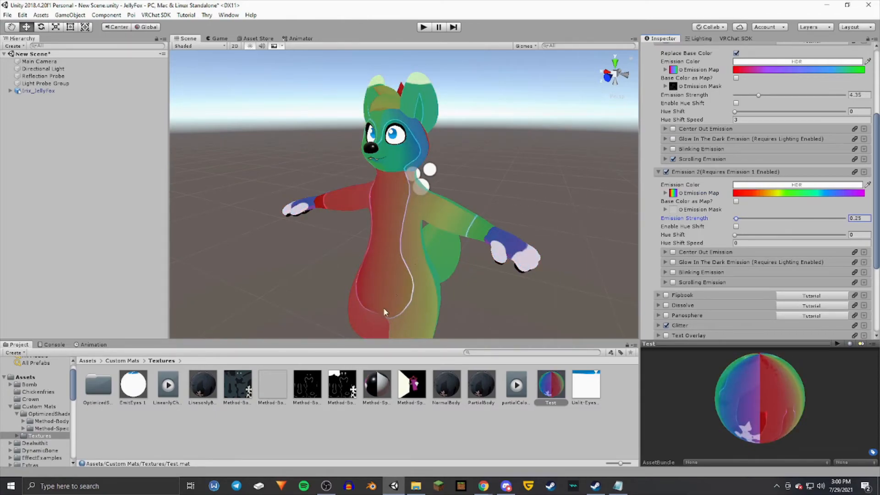
{"action": "left_click_drag", "start_coordinate": [333, 391], "coordinate": [673, 210]}
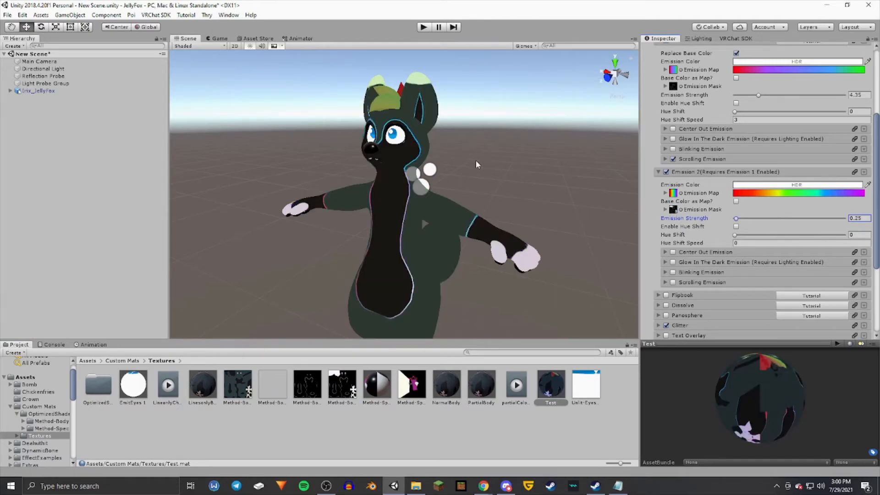
- Examine the masked rainbow glow on the fox's hair, ear tips and paws from several angles
{"action": "left_click_drag", "start_coordinate": [520, 182], "coordinate": [466, 172], "text": "alt"}
{"action": "right_click_drag", "start_coordinate": [465, 172], "coordinate": [469, 177]}
{"action": "scroll", "coordinate": [469, 177], "scroll_direction": "up", "scroll_amount": 5}
{"action": "scroll", "coordinate": [470, 178], "scroll_direction": "down", "scroll_amount": 5}
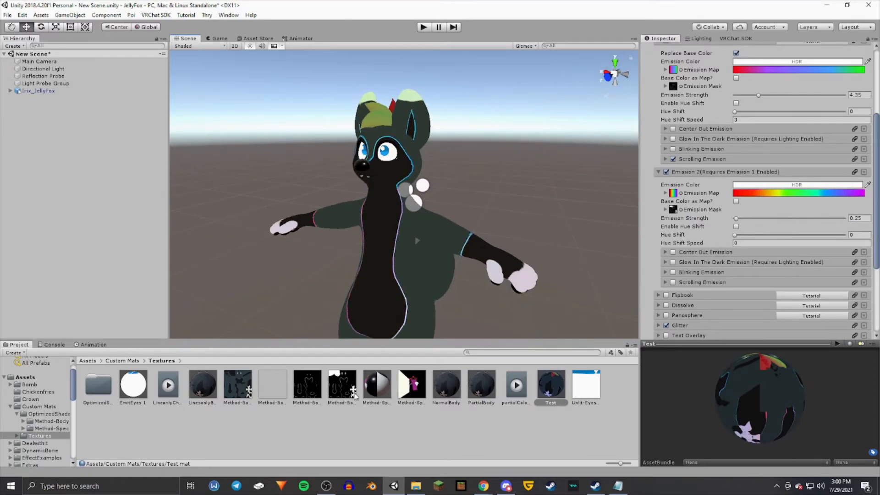
{"action": "scroll", "coordinate": [362, 219], "scroll_direction": "up", "scroll_amount": 5}
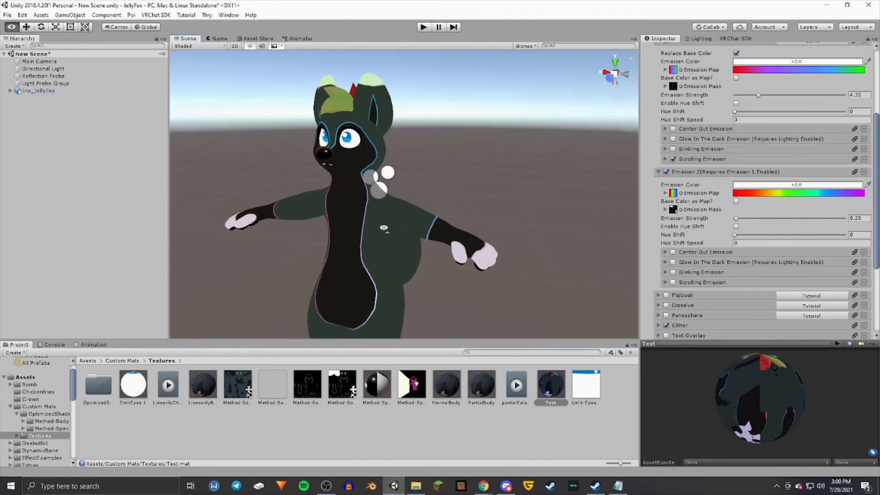
{"action": "key", "text": "s"}
{"action": "mouse_move", "coordinate": [342, 222]}
{"action": "right_mouse_down"}
{"action": "mouse_move", "coordinate": [350, 210]}
{"action": "mouse_move", "coordinate": [353, 223]}
{"action": "mouse_move", "coordinate": [340, 234]}
{"action": "right_mouse_up"}
{"action": "key", "text": "d"}
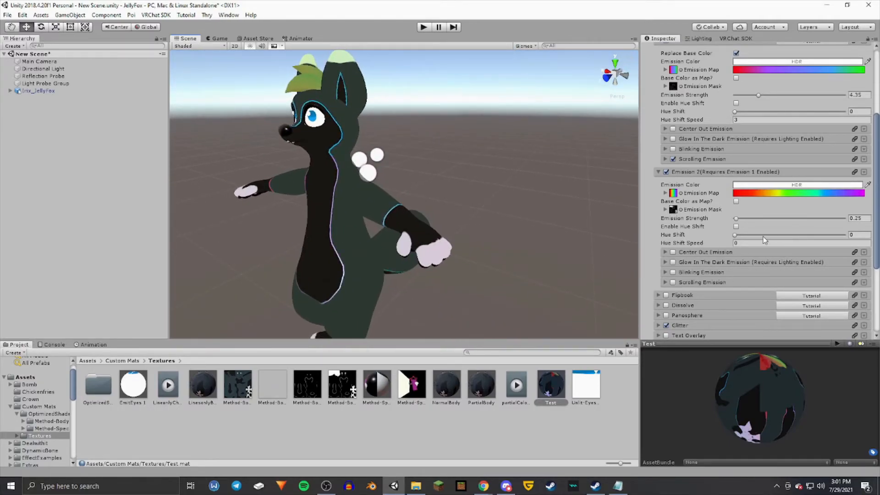
- Set Emission 2's strength to 0.75 and toggle its Scrolling Emission on and back off
{"action": "left_click_drag", "start_coordinate": [737, 219], "coordinate": [739, 220]}
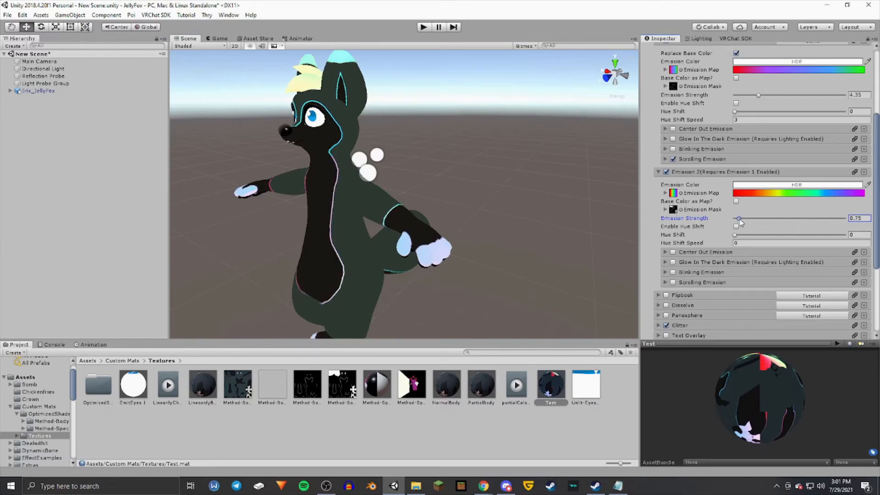
{"action": "scroll", "coordinate": [741, 228], "scroll_direction": "down", "scroll_amount": 3}
{"action": "left_click", "coordinate": [673, 227]}
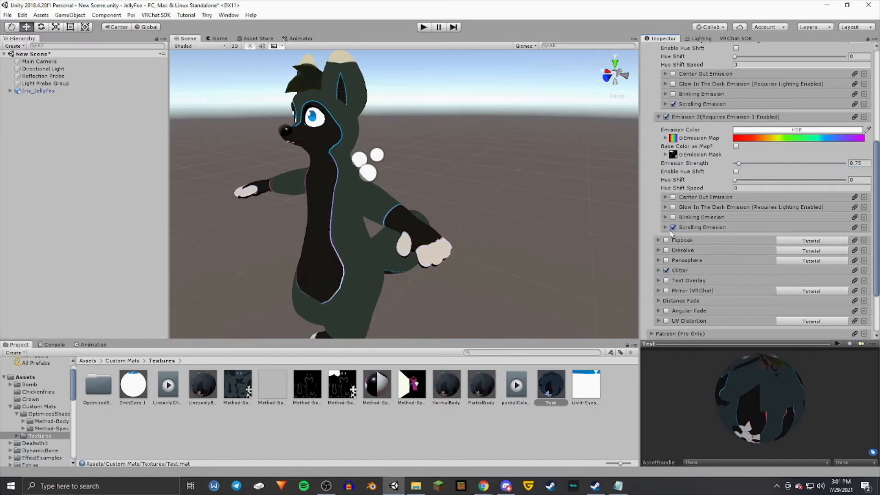
{"action": "left_click", "coordinate": [673, 227]}
- Enable Blinking Emission for Emission 2 with a blink minimum of 1 and a maximum of 1.5
{"action": "left_click", "coordinate": [673, 218]}
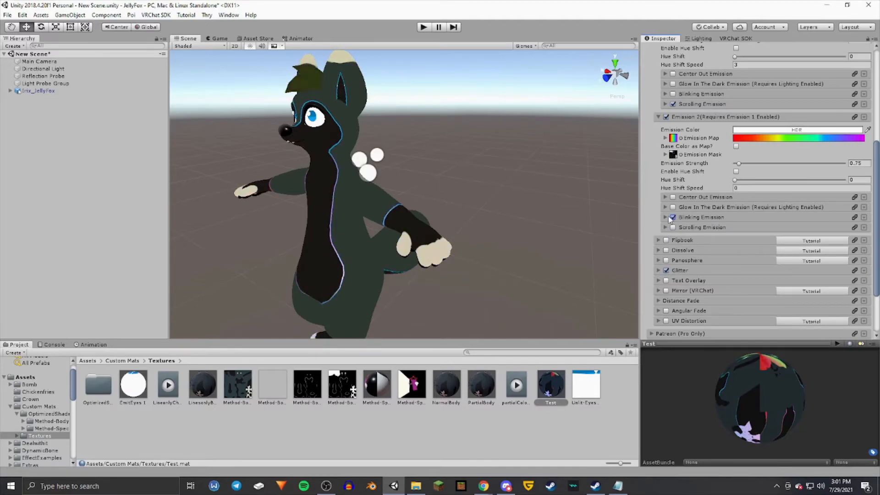
{"action": "left_click", "coordinate": [702, 218]}
{"action": "left_click", "coordinate": [740, 230]}
{"action": "type", "text": "1"}
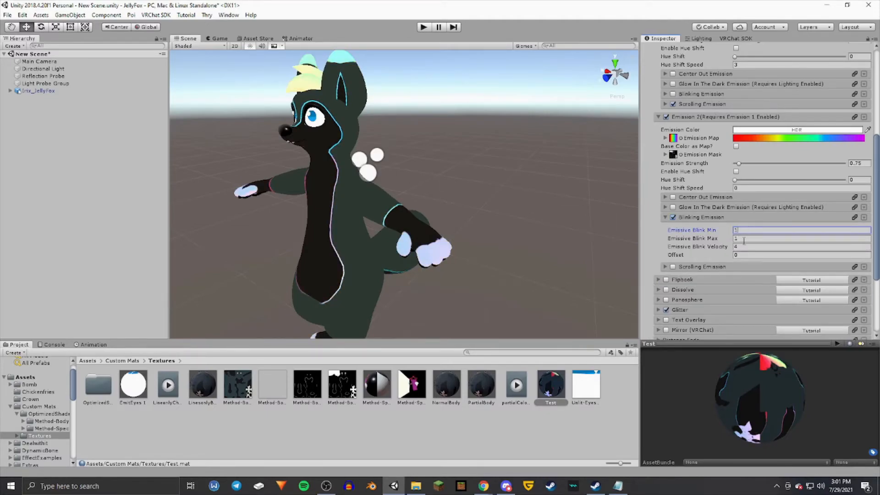
{"action": "left_click", "coordinate": [745, 239]}
{"action": "type", "text": "2"}
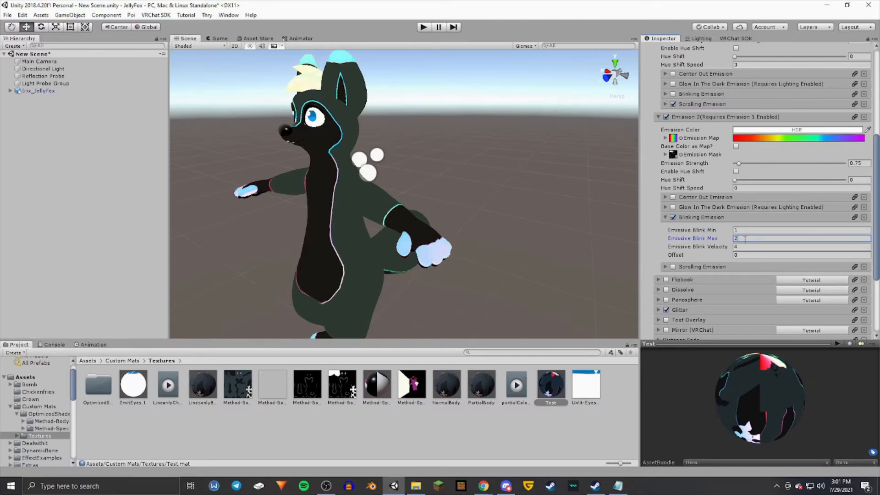
{"action": "type", "text": ".5"}
- View the blinking glow from the front and enable Scrolling Emission alongside it for Emission 2
{"action": "left_click_drag", "start_coordinate": [358, 137], "coordinate": [394, 133], "text": "alt"}
{"action": "right_click_drag", "start_coordinate": [395, 133], "coordinate": [400, 130]}
{"action": "left_click", "coordinate": [673, 267]}
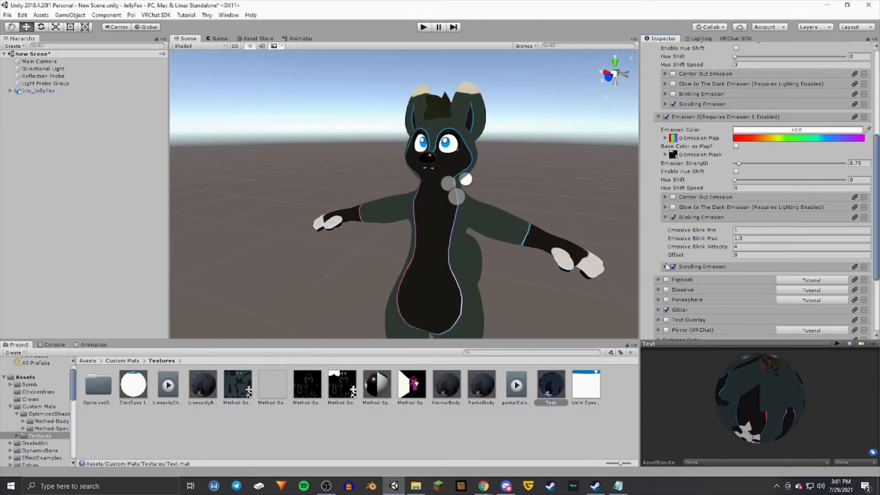
- Examine the animated glowing outlines on the fox's body with only the first emission active, from near and far
{"action": "right_click_drag", "start_coordinate": [536, 195], "coordinate": [517, 188]}
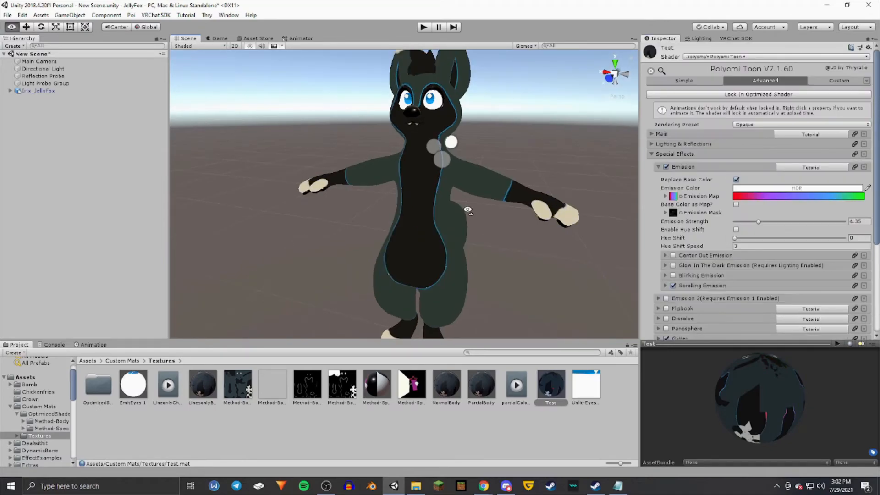
{"action": "key", "text": "s"}
{"action": "right_click_drag", "start_coordinate": [468, 210], "coordinate": [447, 200]}
{"action": "key", "text": "w"}
{"action": "key", "text": "s"}
{"action": "right_click_drag", "start_coordinate": [449, 167], "coordinate": [430, 239]}
{"action": "key", "text": "w"}
{"action": "key", "text": "s"}
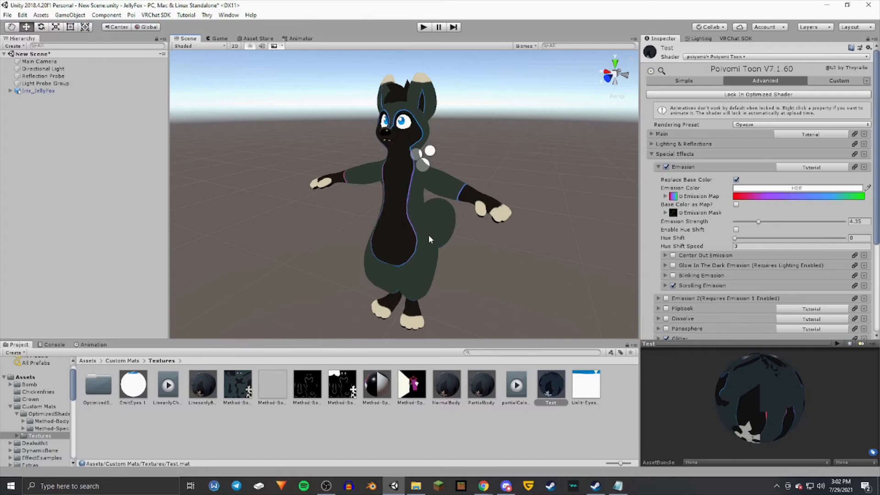
{"action": "key", "text": "w"}
{"action": "right_click_drag", "start_coordinate": [482, 224], "coordinate": [483, 225]}
{"action": "key", "text": "s"}
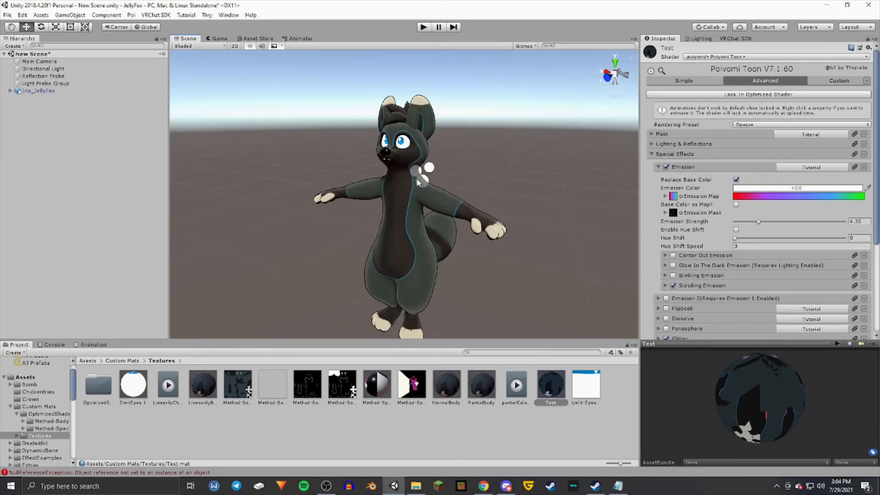
- Inspect the shaded fox's face, torso and legs close up and from a distance
{"action": "right_click_drag", "start_coordinate": [417, 178], "coordinate": [416, 178]}
{"action": "key", "text": "w"}
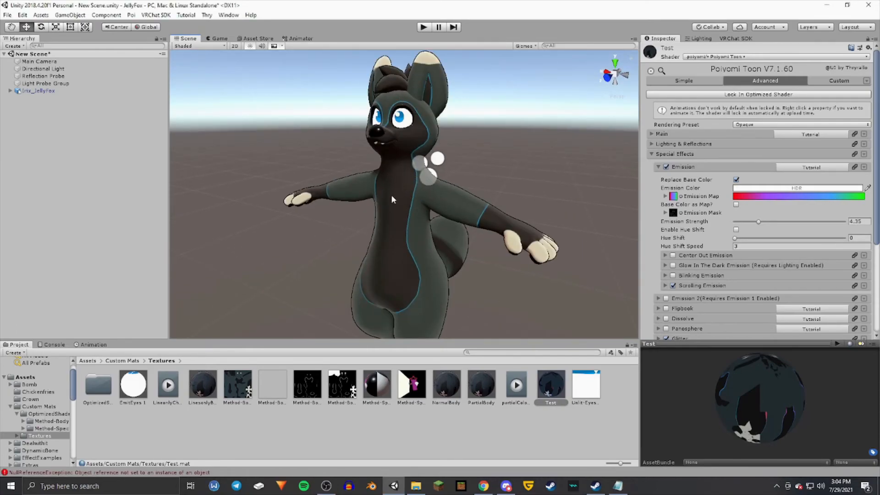
{"action": "right_click_drag", "start_coordinate": [533, 178], "coordinate": [518, 181]}
{"action": "key", "text": "s"}
{"action": "key", "text": "w"}
{"action": "right_click_drag", "start_coordinate": [447, 284], "coordinate": [431, 261]}
{"action": "key", "text": "w"}
{"action": "key", "text": "s"}
{"action": "right_click_drag", "start_coordinate": [455, 139], "coordinate": [446, 146]}
- Apply the NormalBody material to the fox's body and view the whole avatar
{"action": "left_click_drag", "start_coordinate": [202, 385], "coordinate": [221, 372]}
{"action": "left_click_drag", "start_coordinate": [459, 384], "coordinate": [436, 262]}
{"action": "right_click_drag", "start_coordinate": [420, 224], "coordinate": [415, 233]}
{"action": "key", "text": "s"}
- Duplicate the Irix_JellyFox avatar, deactivate the original, and select the copy
{"action": "left_click", "coordinate": [27, 90]}
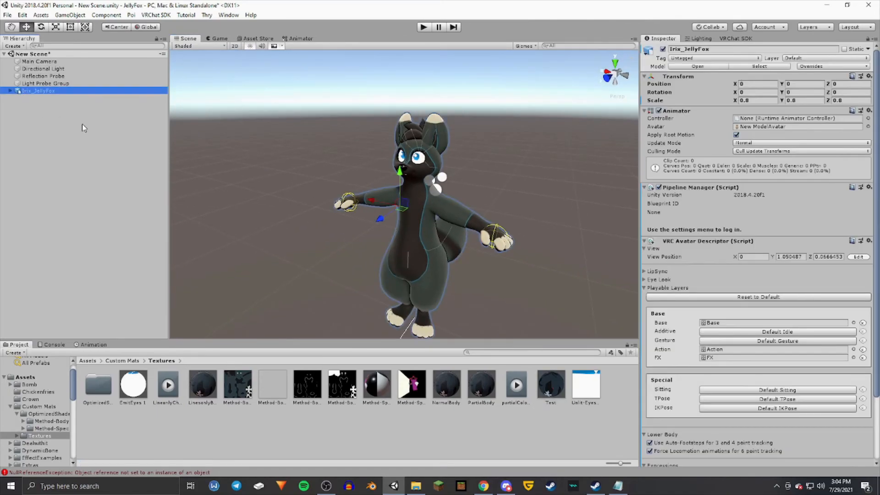
{"action": "key", "text": "ctrl+d"}
{"action": "left_click", "coordinate": [69, 92]}
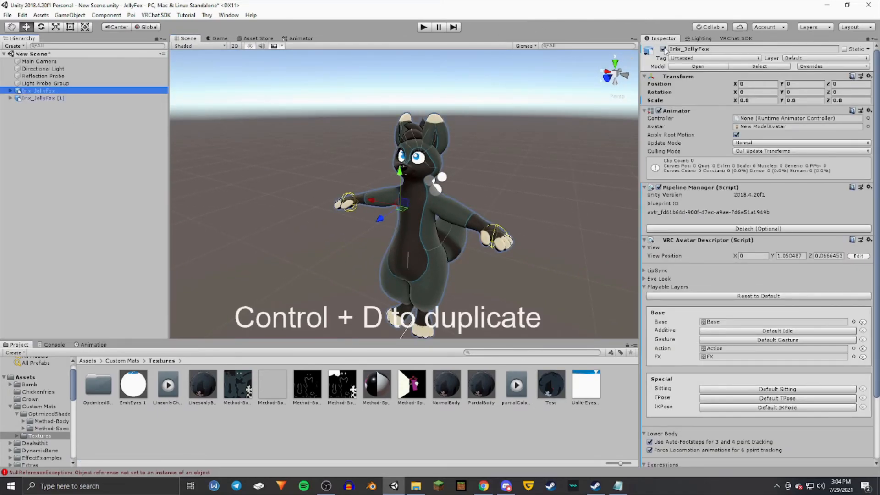
{"action": "left_click", "coordinate": [663, 49]}
{"action": "left_click", "coordinate": [69, 98]}
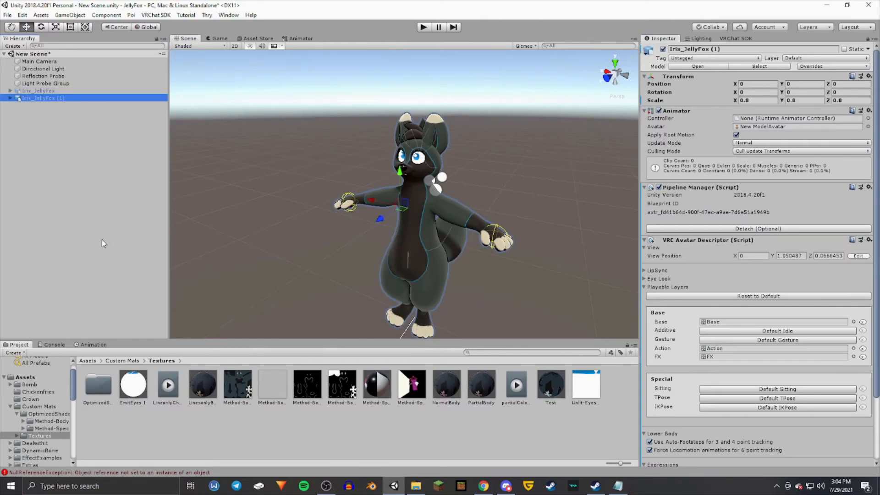
- Create a new animation clip named Test for the duplicated avatar
{"action": "left_click", "coordinate": [96, 345]}
{"action": "left_click", "coordinate": [393, 422]}
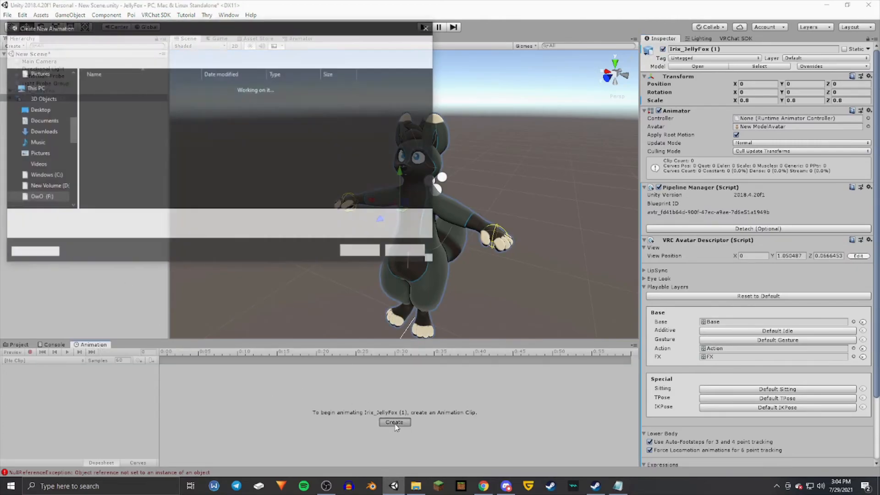
{"action": "key", "text": "BackSpace"}
{"action": "type", "text": "test"}
{"action": "key", "text": "Return"}
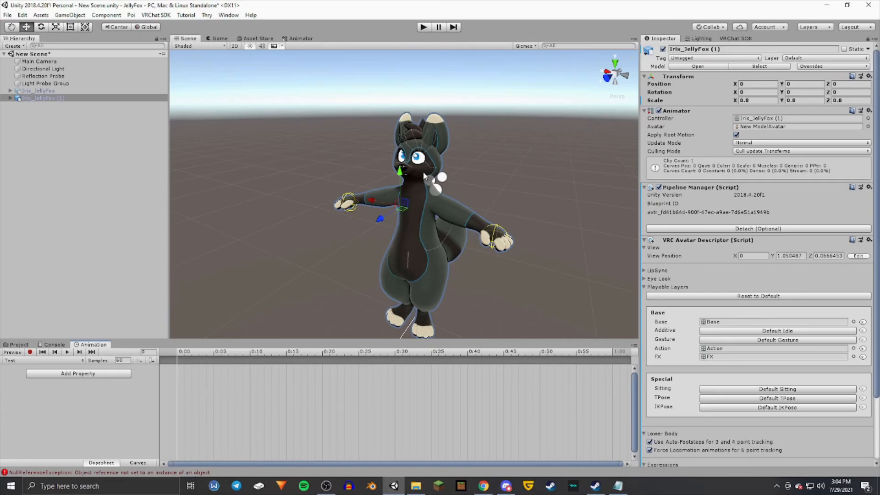
- Record a material swap to Test on the fox's body at frame 1 of the clip, and end the animation preview
{"action": "left_click", "coordinate": [30, 352]}
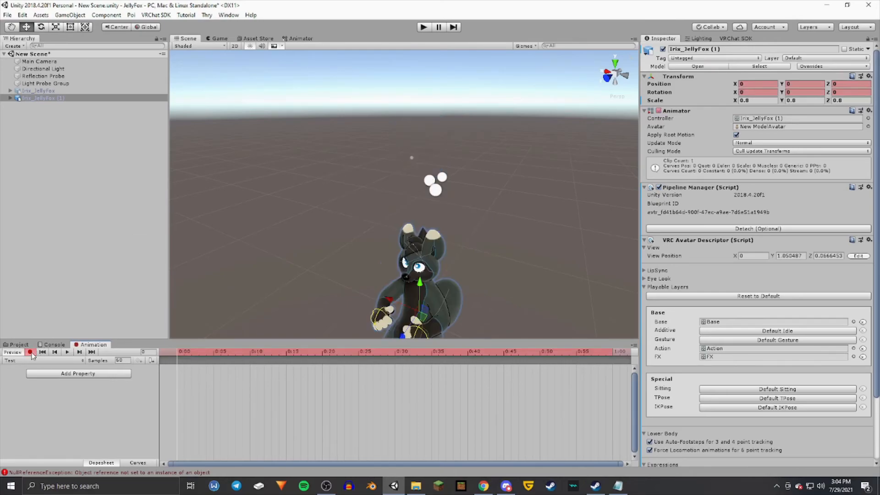
{"action": "left_click", "coordinate": [185, 355]}
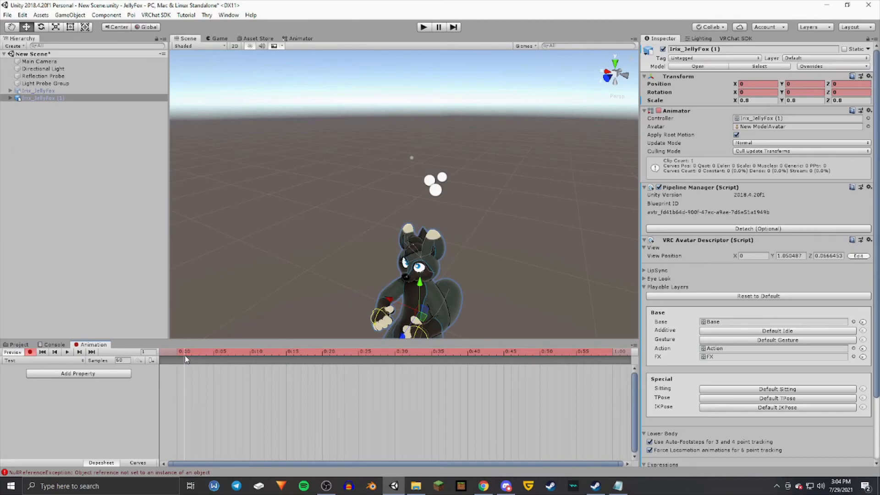
{"action": "left_click", "coordinate": [27, 345]}
{"action": "left_click_drag", "start_coordinate": [614, 389], "coordinate": [442, 286]}
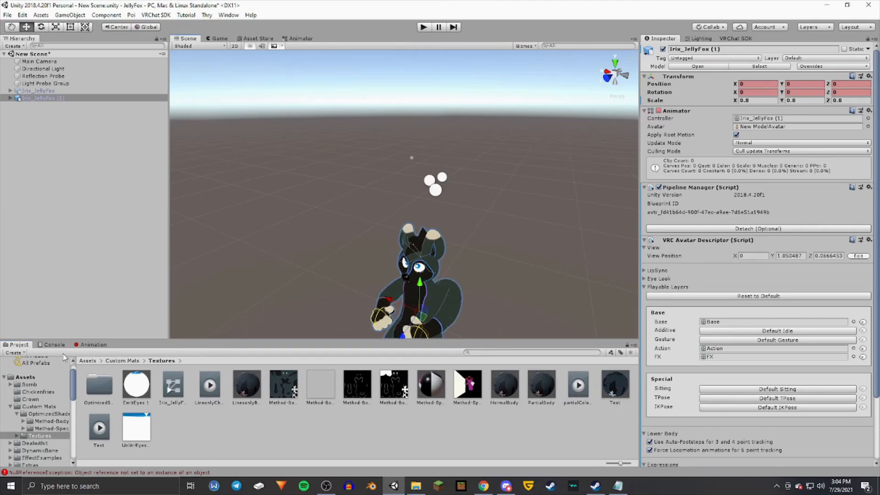
{"action": "left_click", "coordinate": [92, 345]}
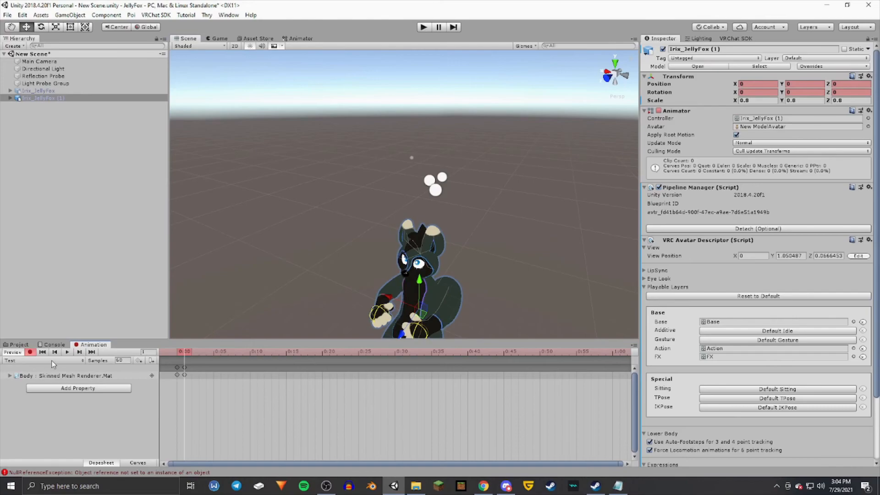
{"action": "left_click", "coordinate": [20, 353]}
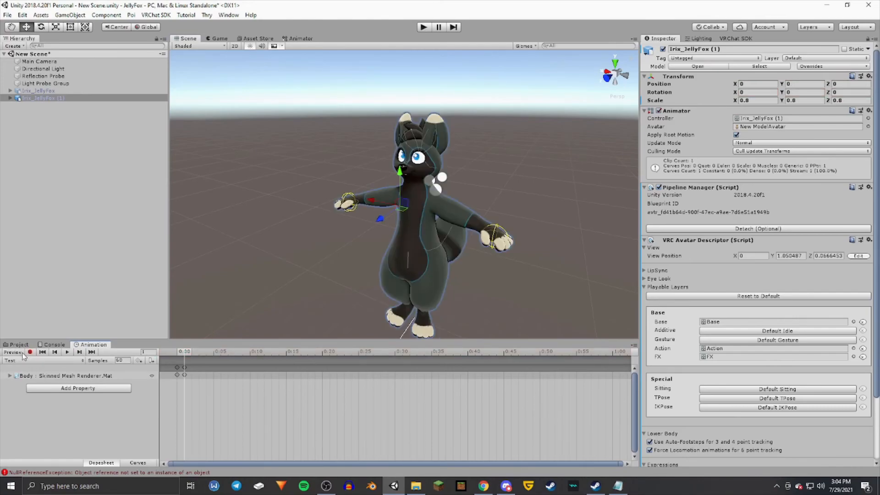
- Turn off Loop Time for the Test animation clip in the Textures folder
{"action": "left_click", "coordinate": [17, 345]}
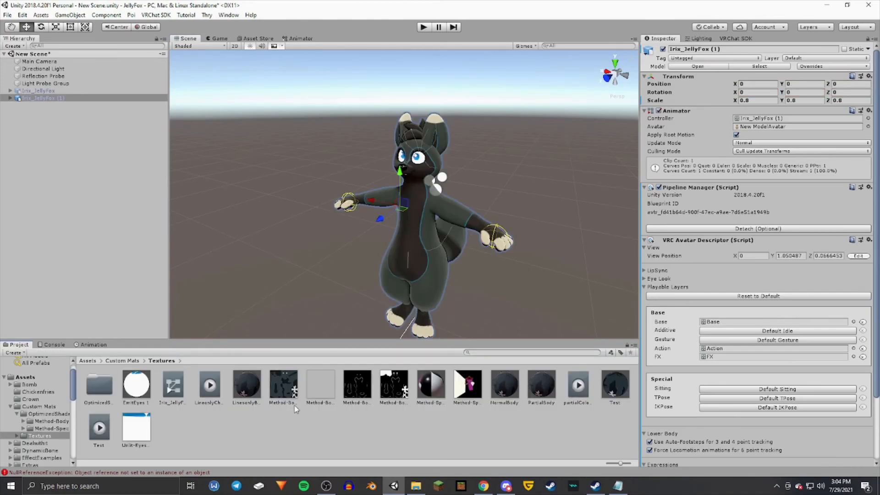
{"action": "left_click", "coordinate": [99, 428]}
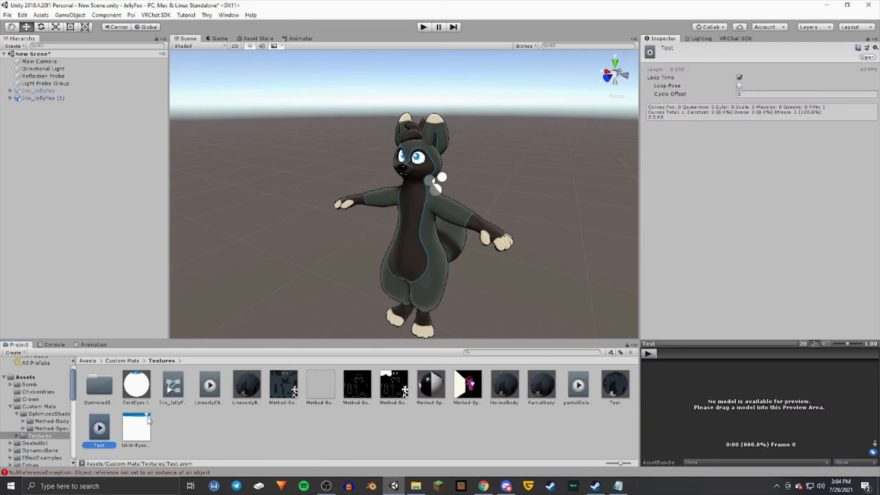
{"action": "left_click", "coordinate": [740, 78]}
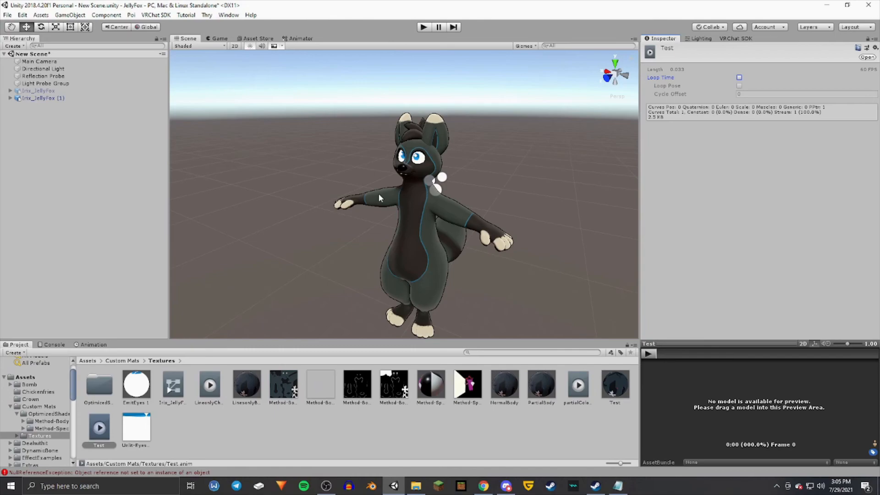
- Look over the duplicated avatar's descriptor settings and delete that copy from the scene
{"action": "left_click", "coordinate": [70, 99]}
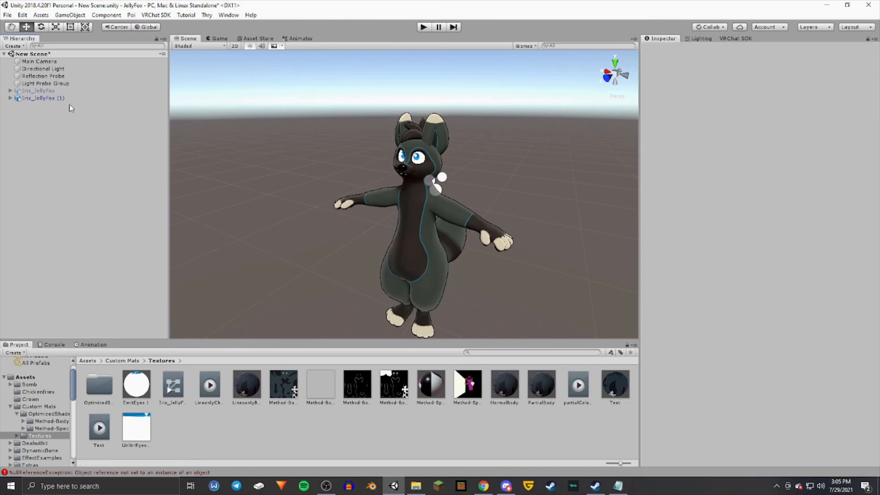
{"action": "scroll", "coordinate": [793, 289], "scroll_direction": "down", "scroll_amount": 3}
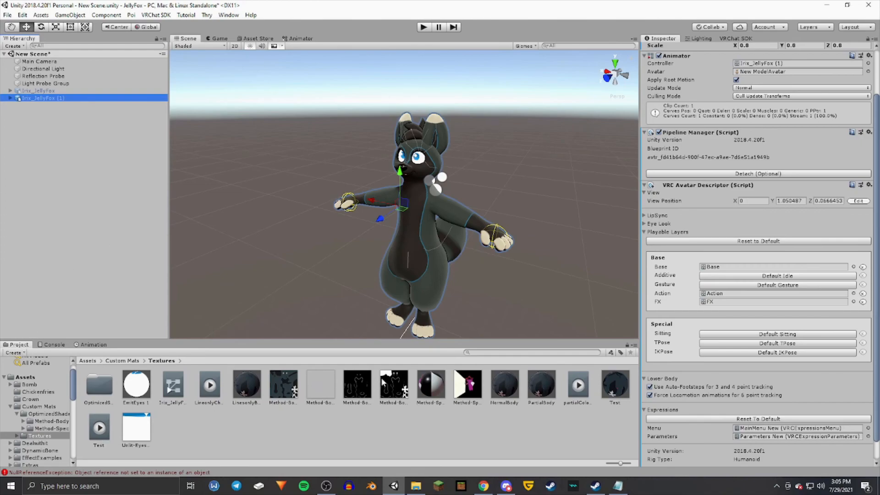
{"action": "key", "text": "Delete"}
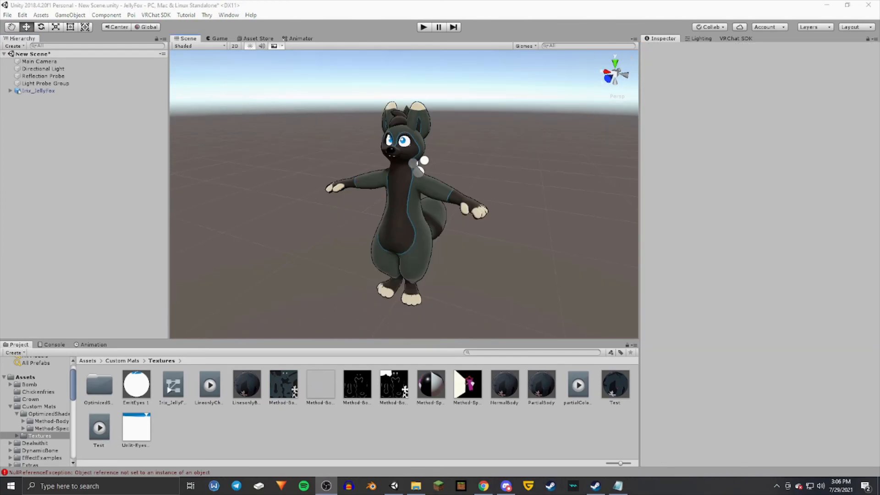